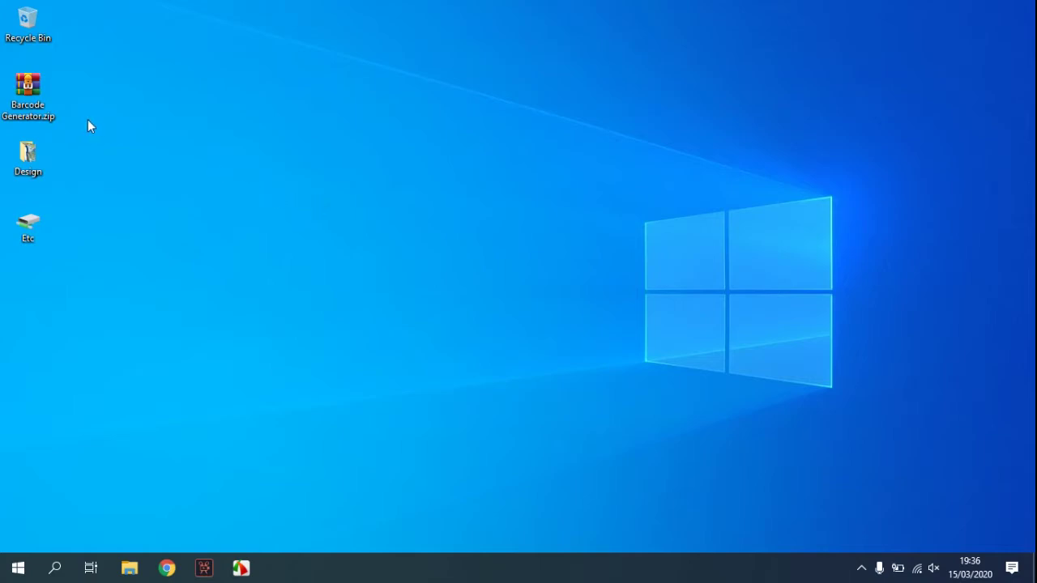
Extract Barcode Generator.zip on the desktop and open the extracted Barcode Generator folder.
click(34, 95)
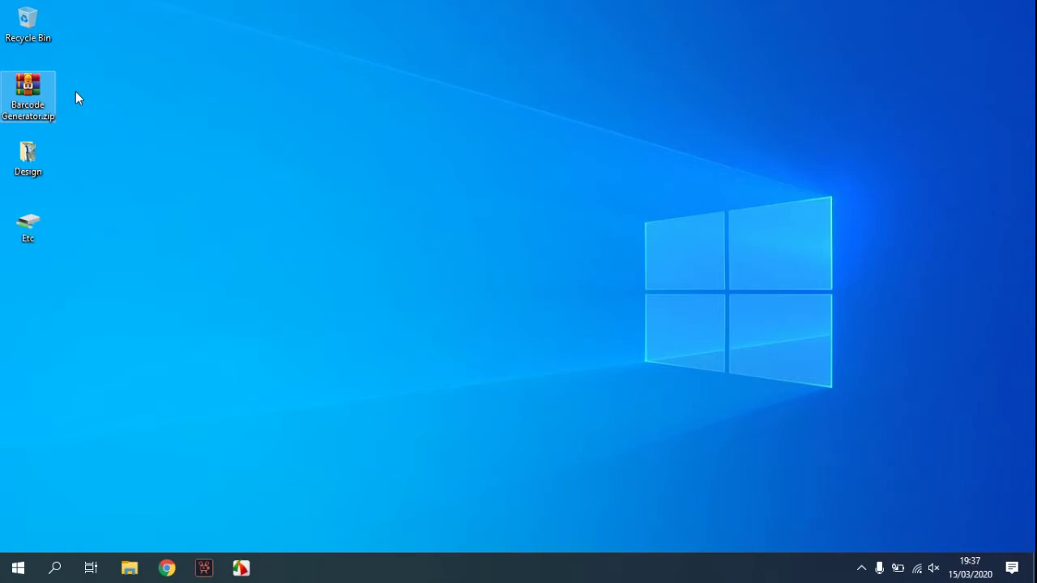
right_click(42, 93)
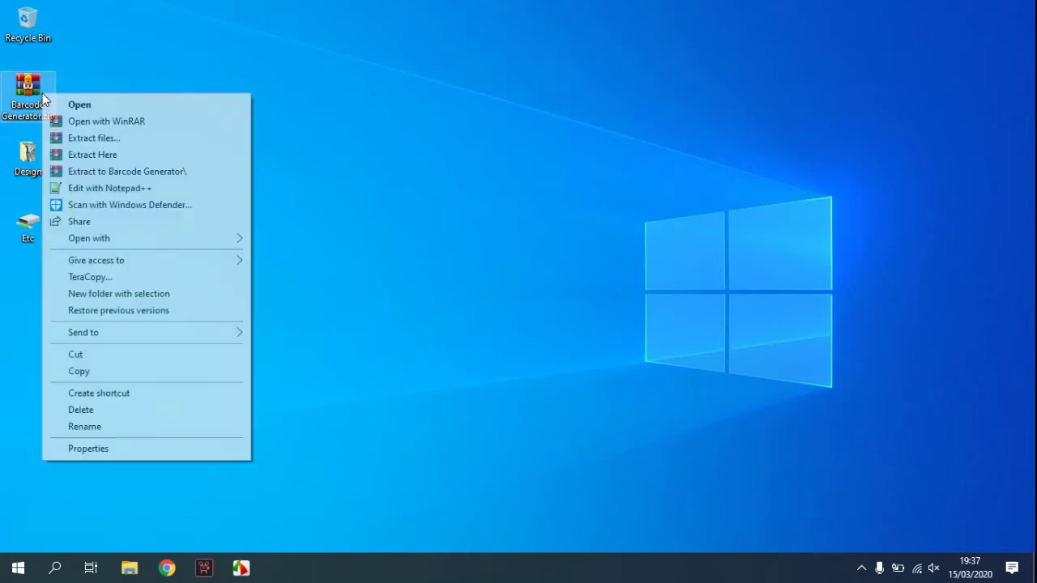
click(127, 156)
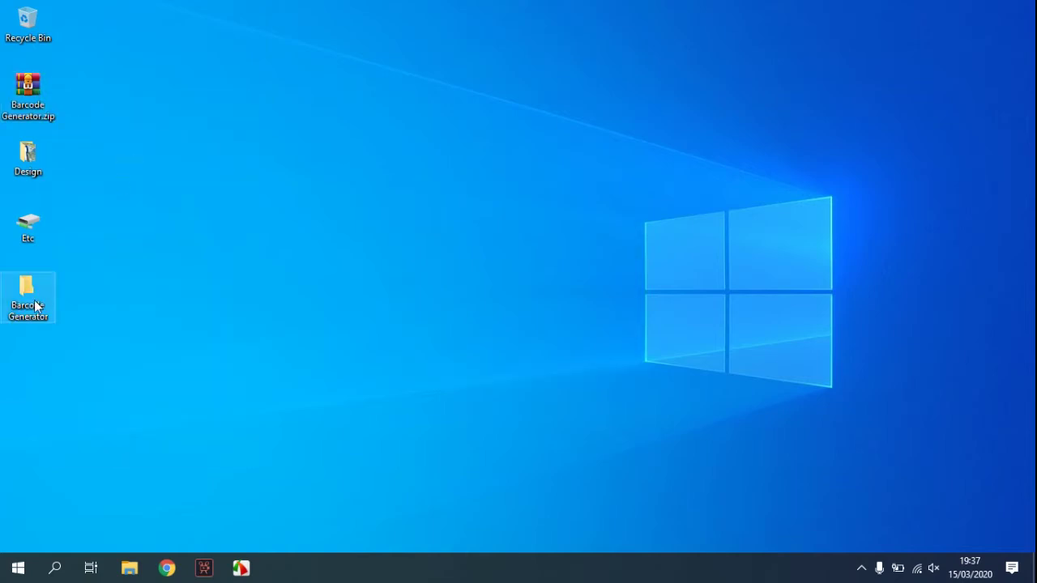
double_click(35, 306)
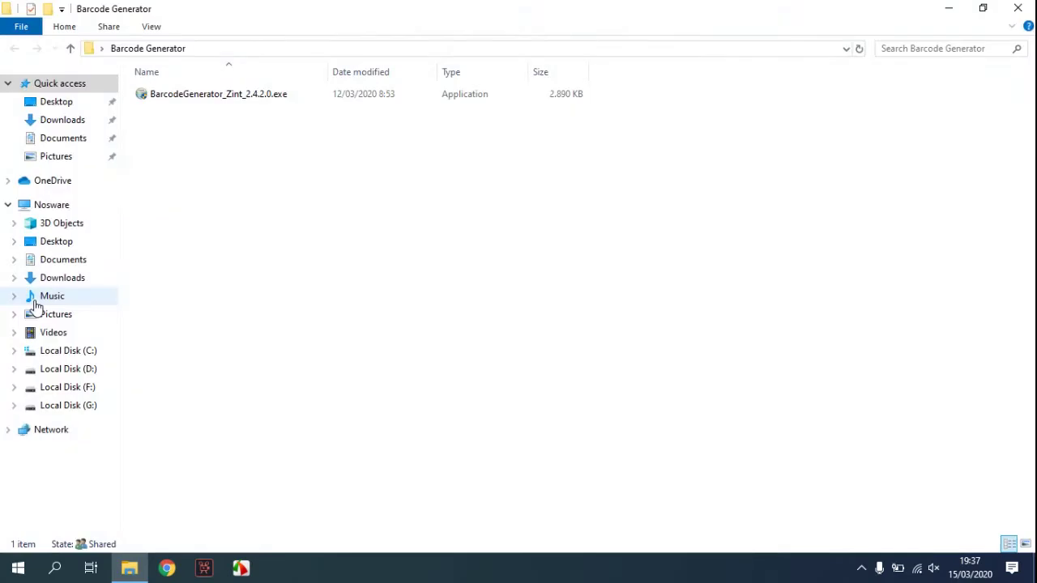
Run BarcodeGenerator_Zint_2.4.2.0.exe and install Zint for anyone using this computer, with the Start Menu folder Zint.
click(166, 96)
double_click(166, 97)
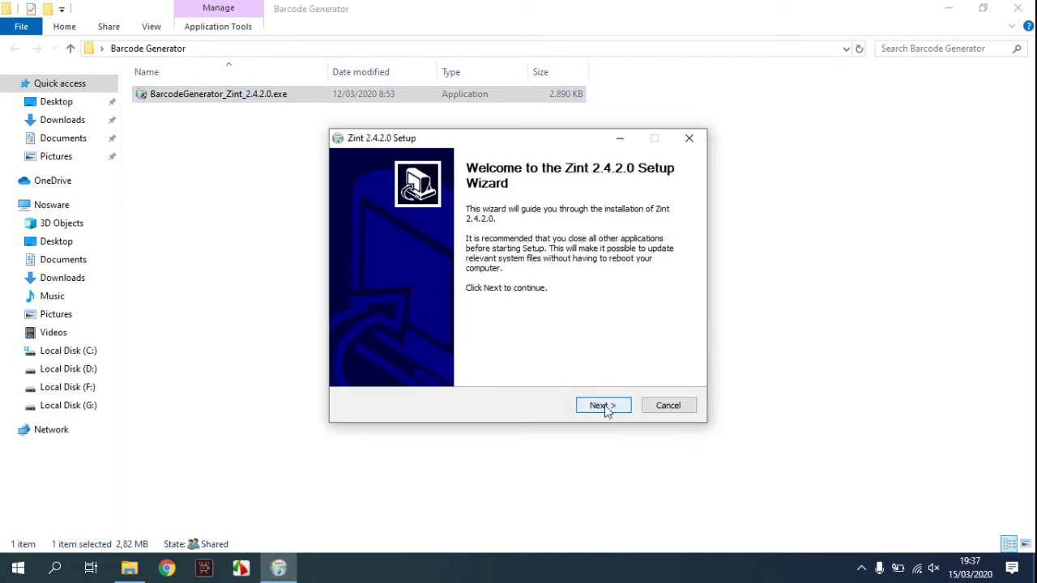
click(602, 406)
click(604, 406)
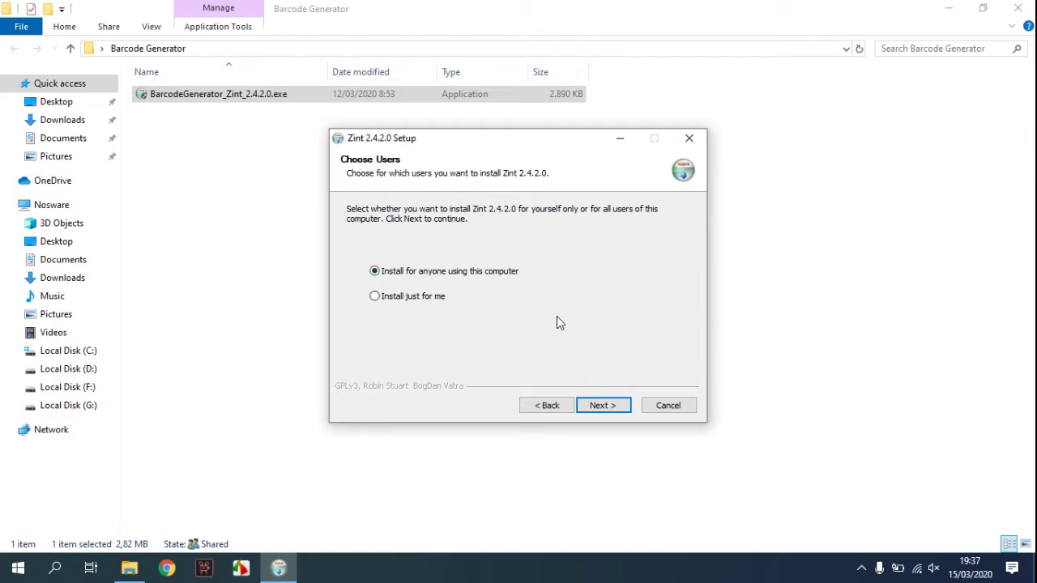
click(600, 405)
click(603, 407)
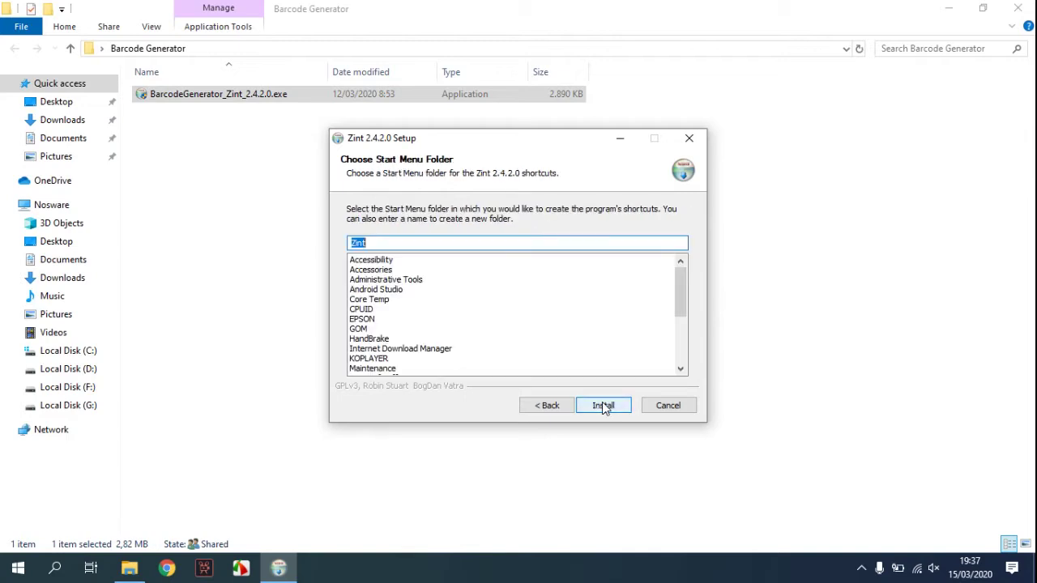
click(603, 406)
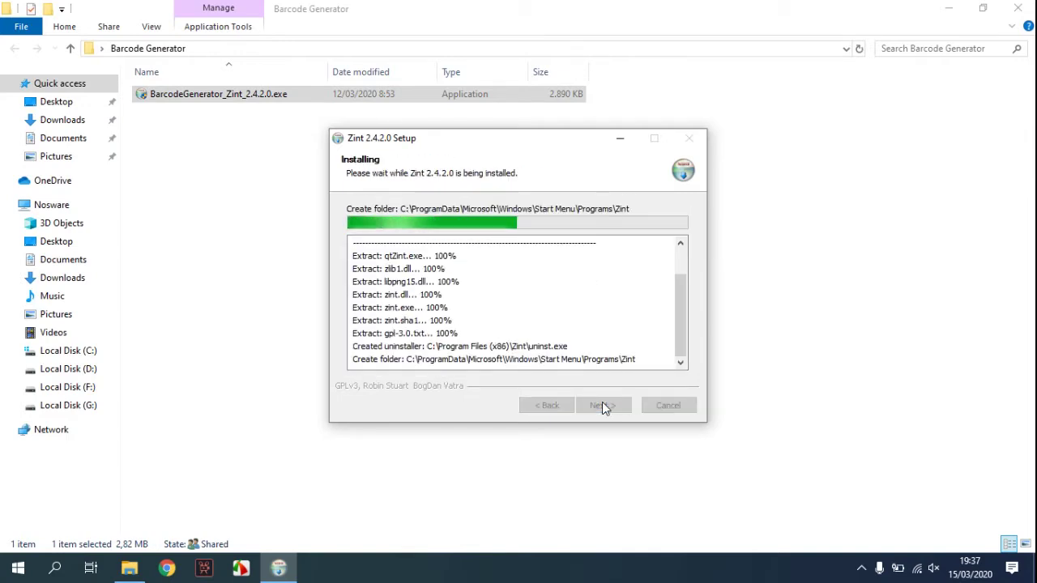
Close the installer's folder window and finish the Zint setup with the option to run Zint 2.4.2.0 enabled.
click(1017, 8)
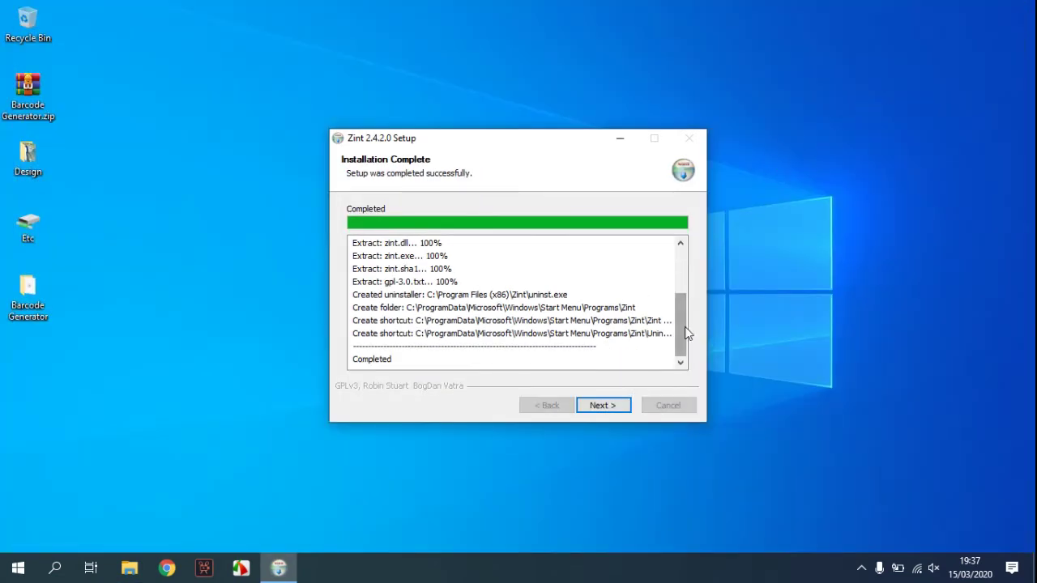
drag(685, 332, 673, 359)
click(609, 405)
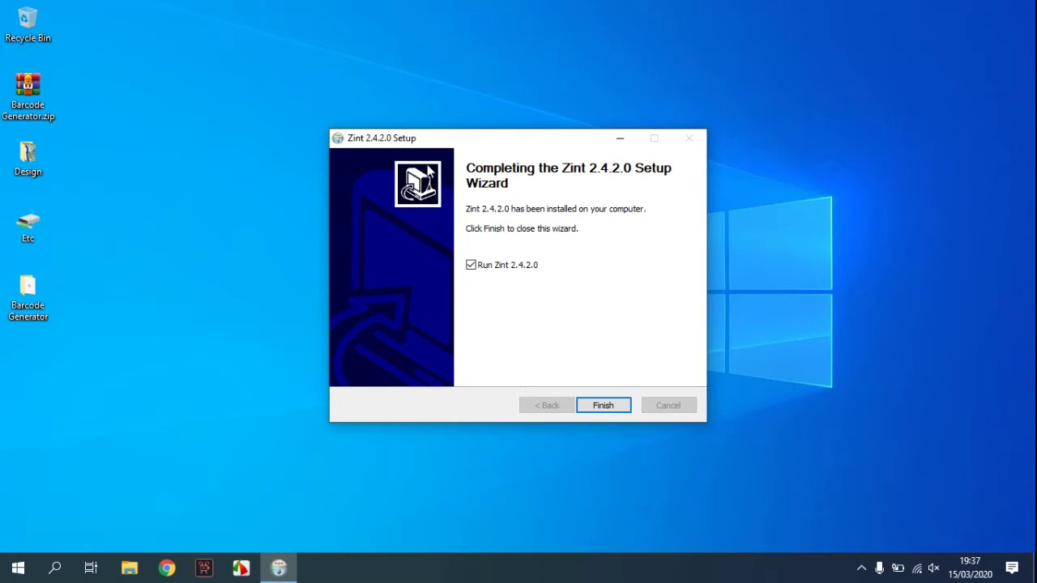
click(603, 404)
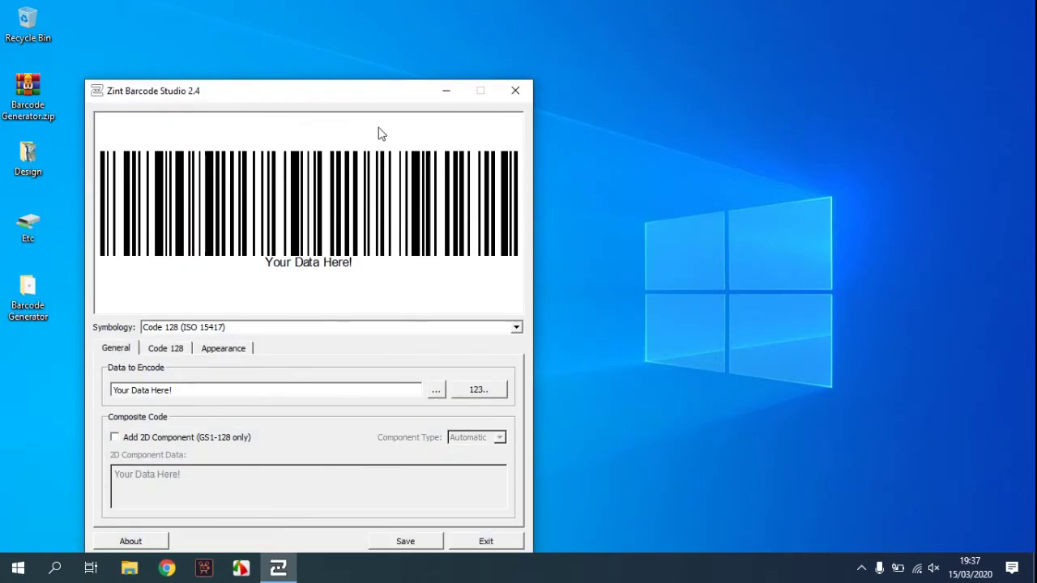
Open the barcode sequence export settings and set the sequence's end value to 1000.
drag(333, 98, 496, 41)
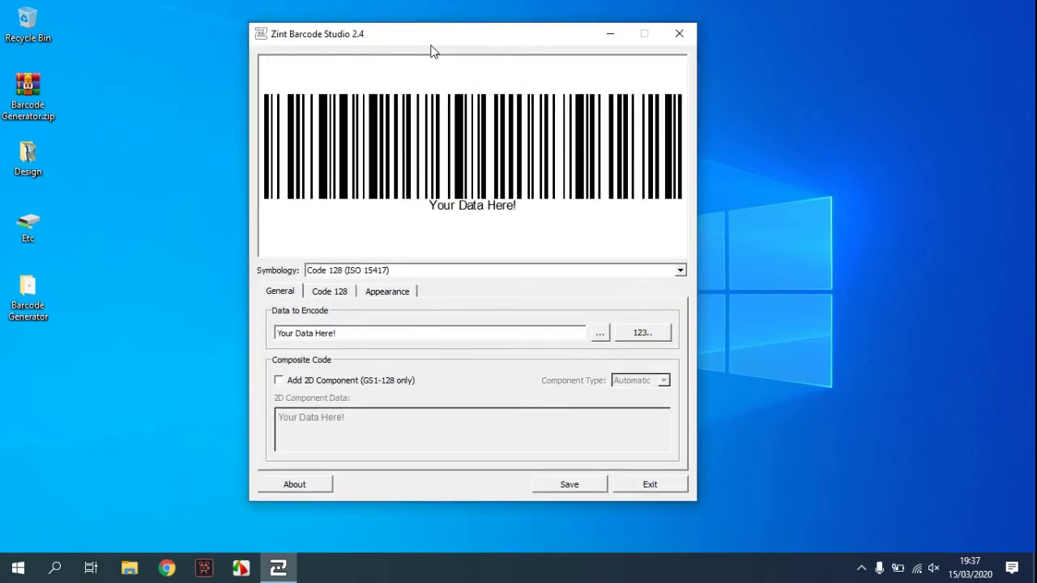
click(644, 334)
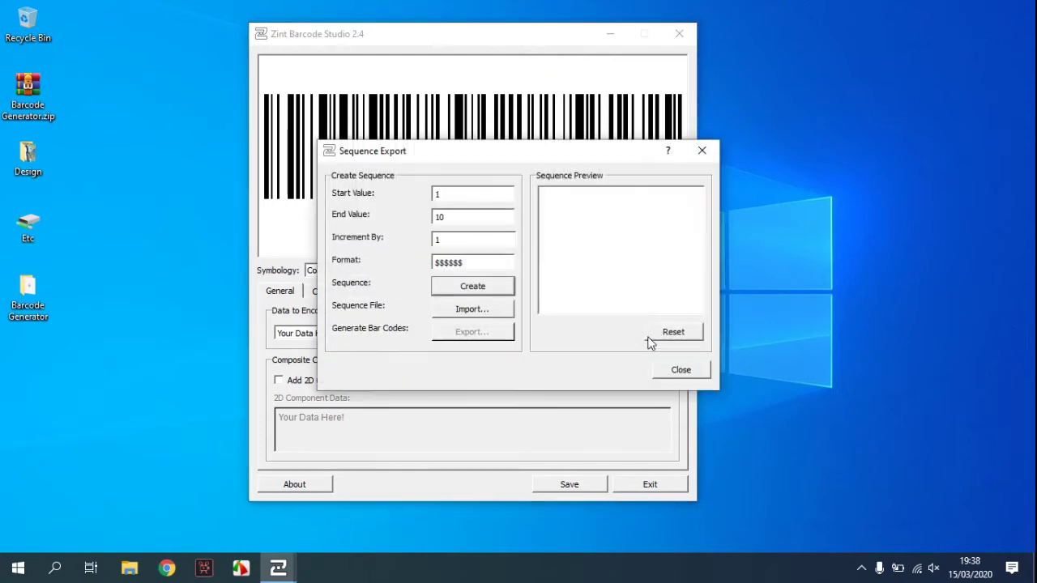
double_click(438, 214)
key(BackSpace)
text(10)
key(Tab)
key(Tab)
key(Return)
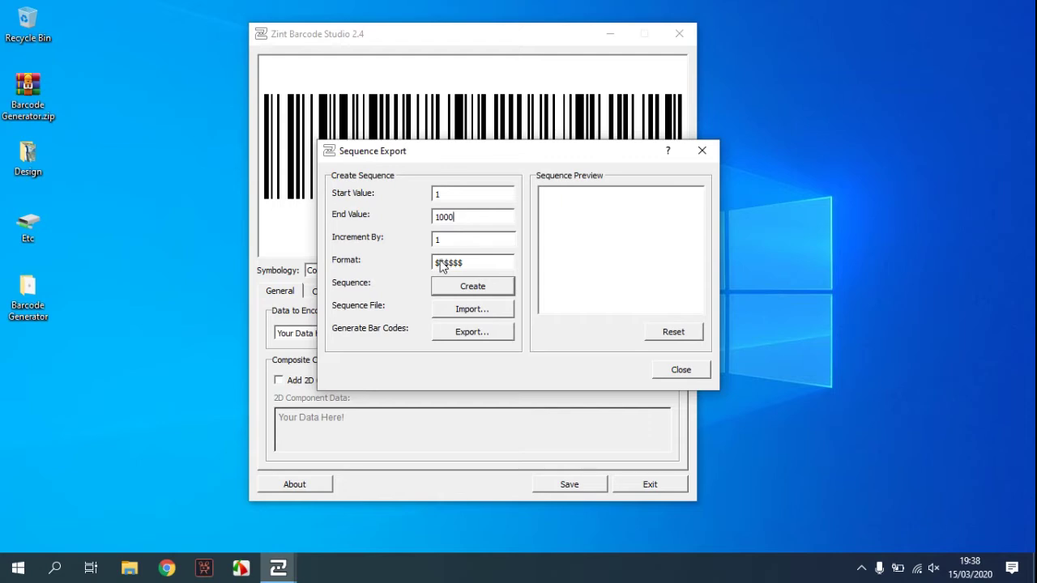
Set the sequence format to NS$$$$$$, create the sequence and look through its preview.
click(477, 269)
text(NS)
drag(469, 157, 551, 141)
click(577, 271)
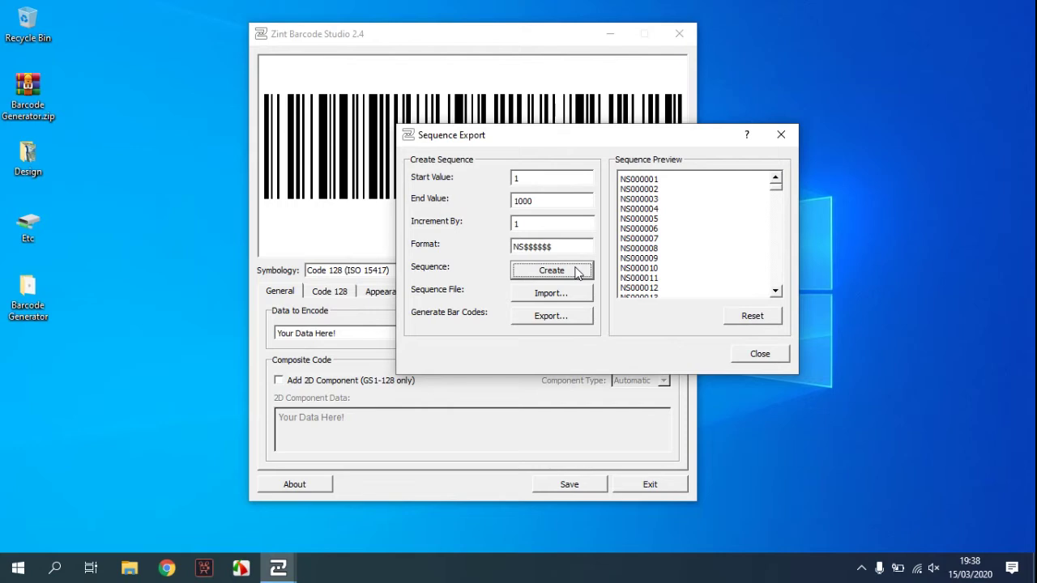
drag(776, 192, 776, 275)
click(752, 315)
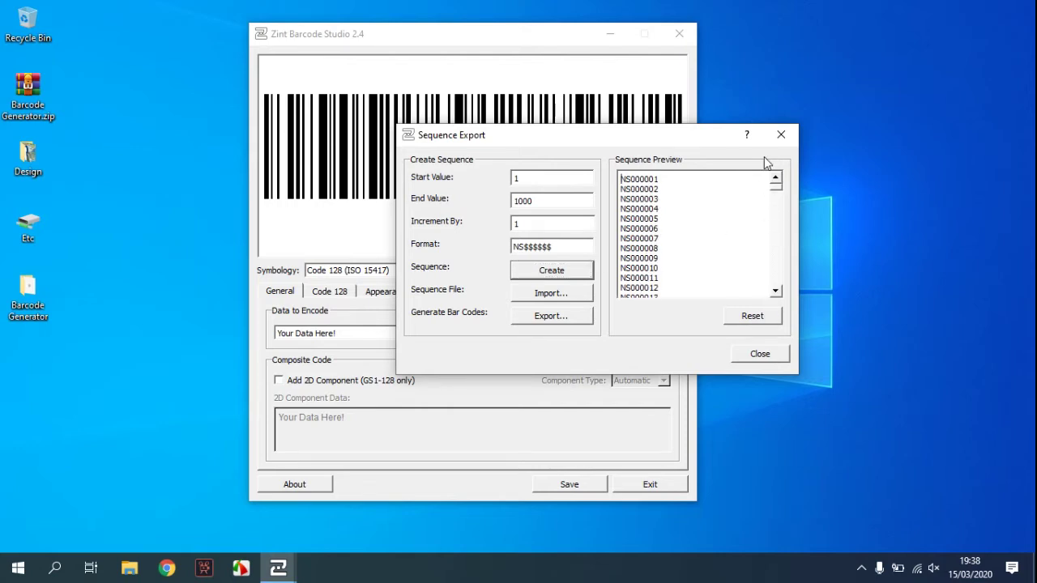
Start the barcode export and choose a new desktop folder named Barcode Label as the destination path.
click(571, 319)
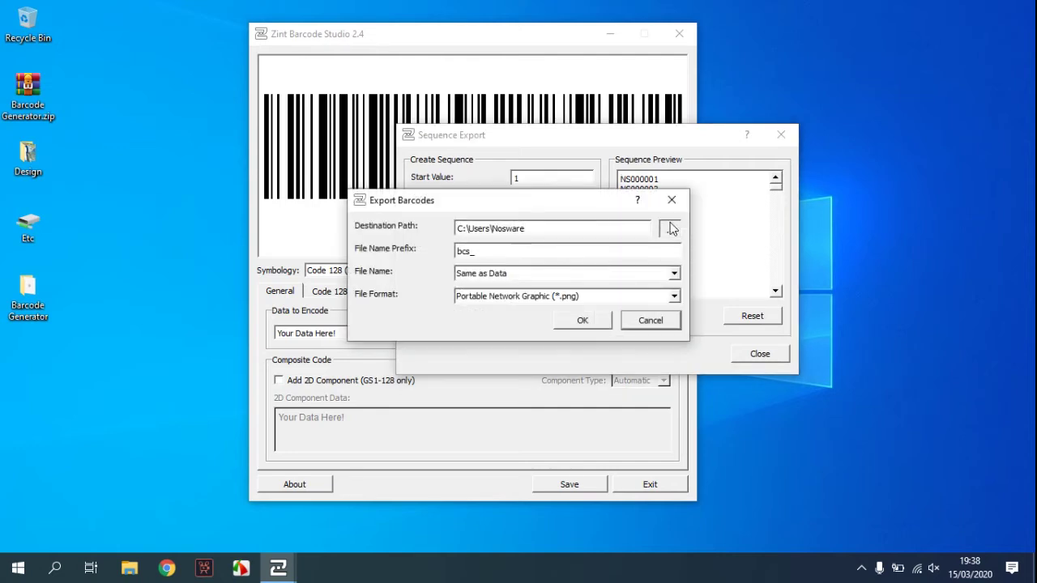
click(669, 229)
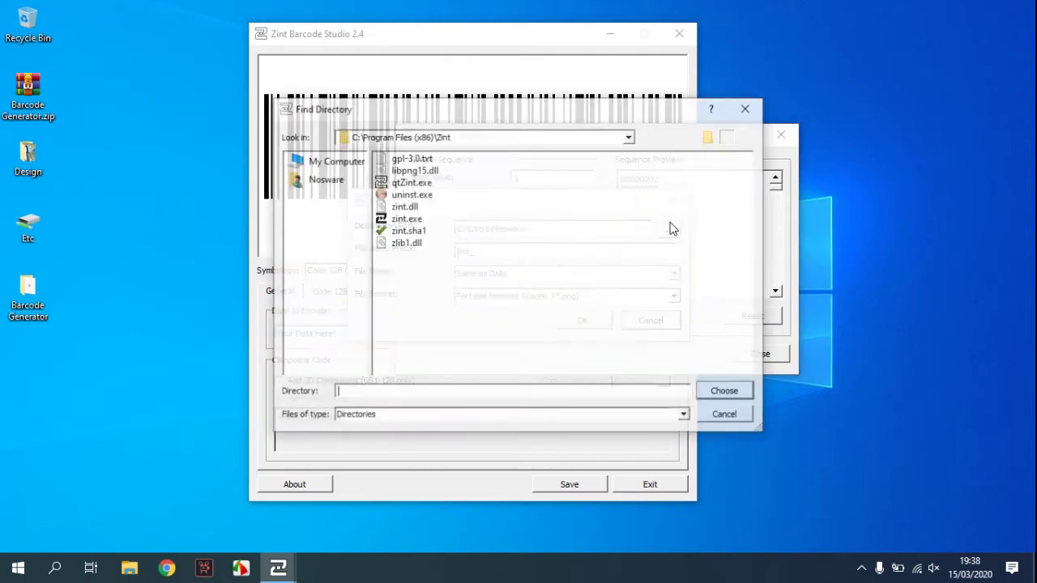
click(328, 181)
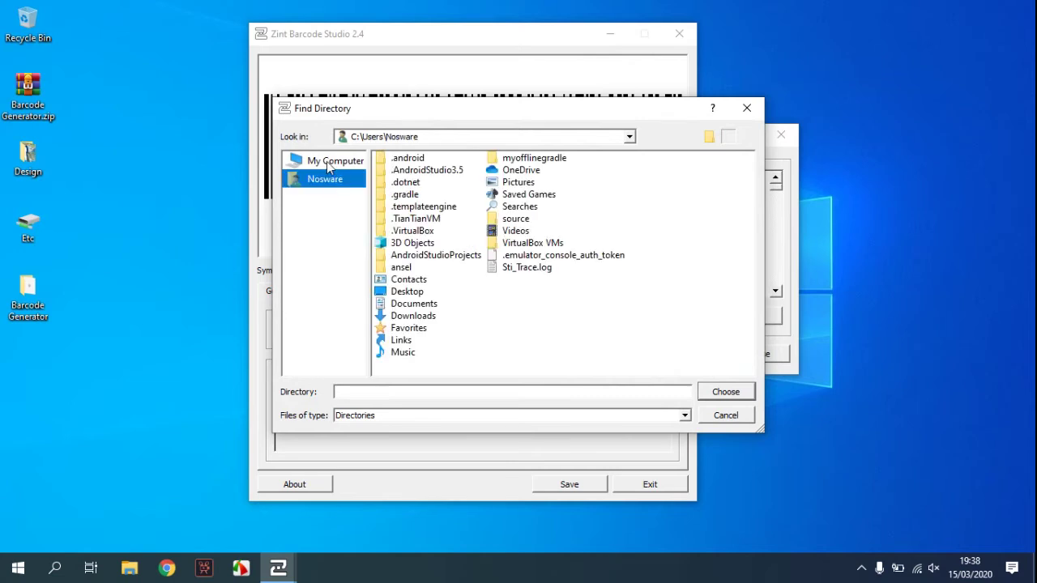
double_click(397, 292)
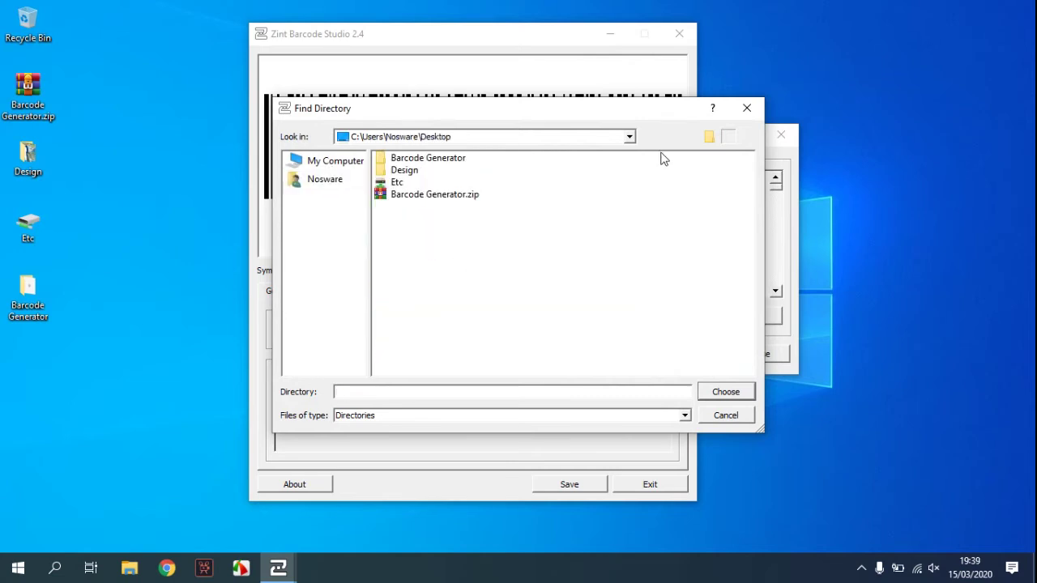
click(708, 138)
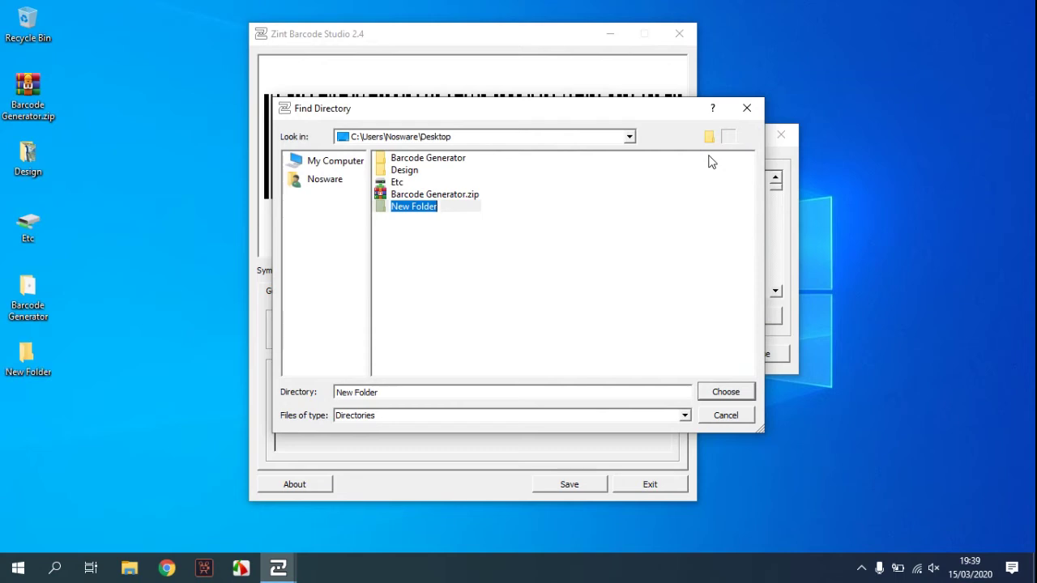
text(Barcode Label)
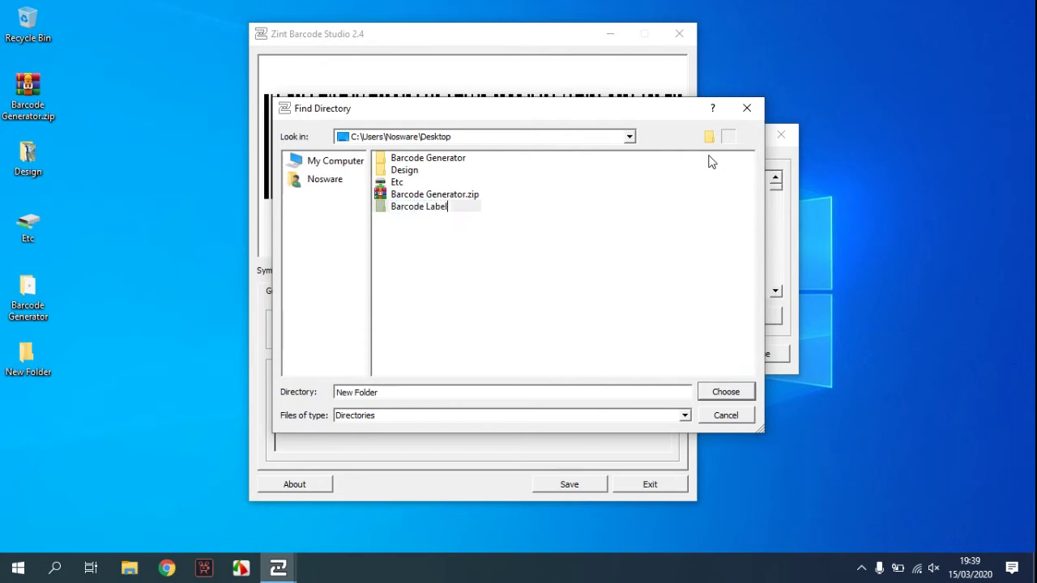
key(Return)
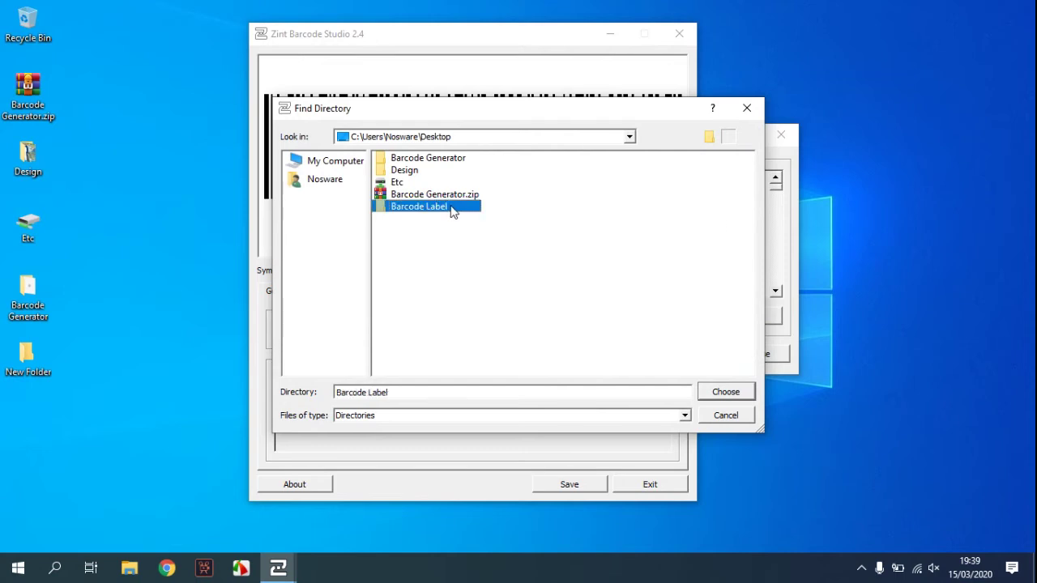
double_click(454, 208)
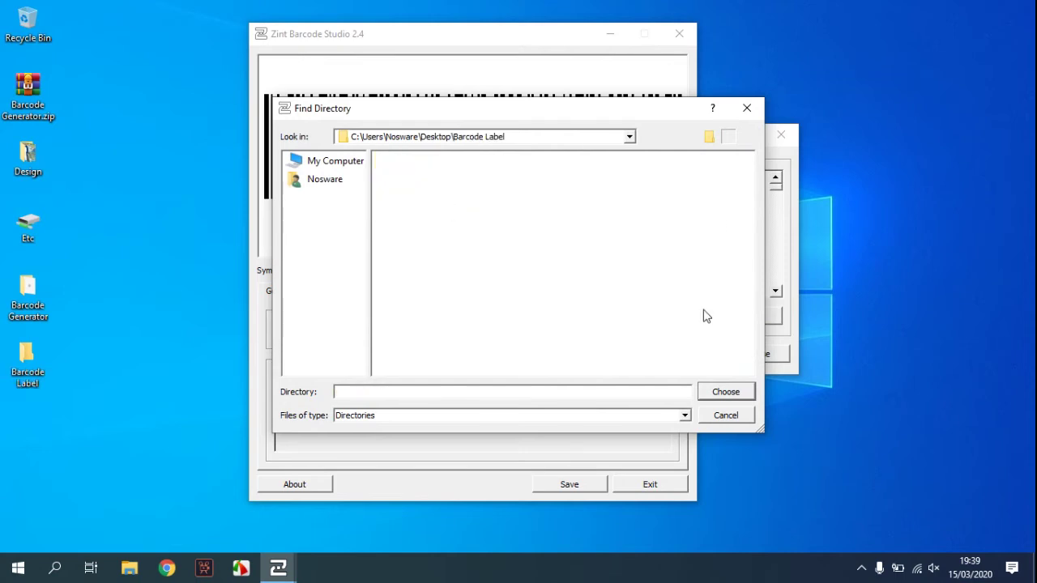
click(726, 392)
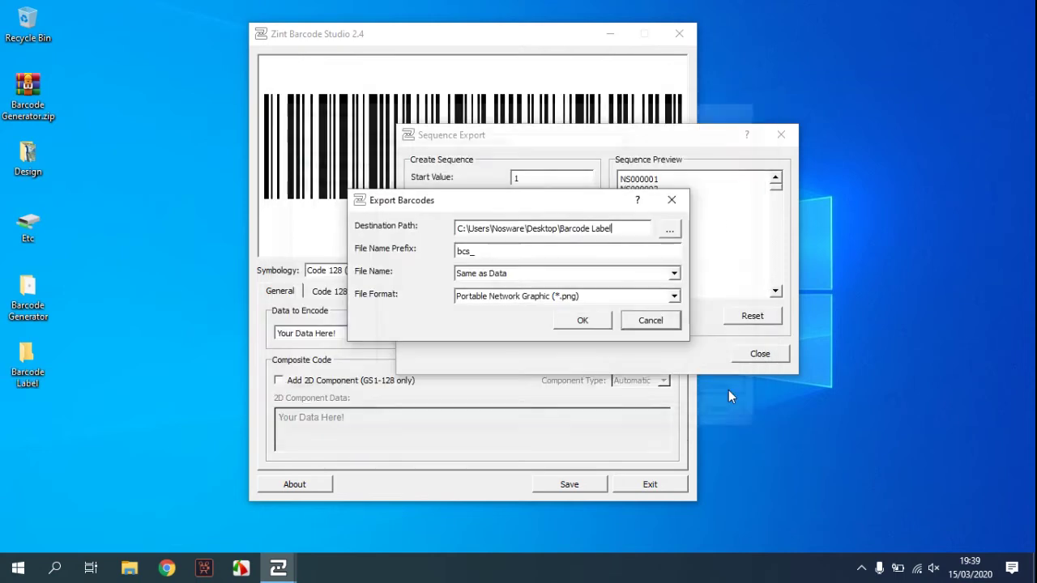
Export the barcodes in Portable Network Graphic (*.png) format and exit Zint Barcode Studio.
click(655, 300)
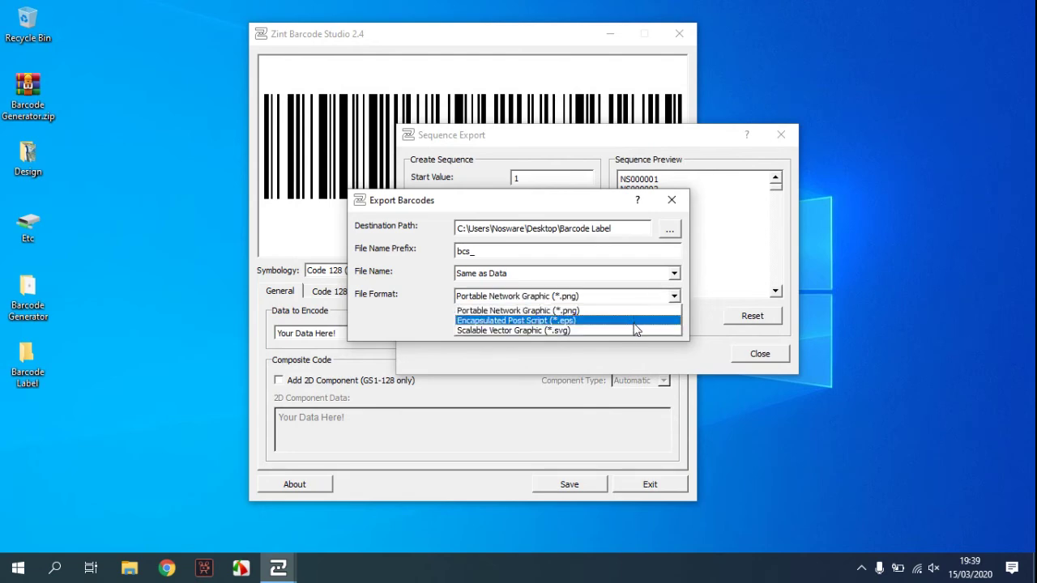
click(676, 293)
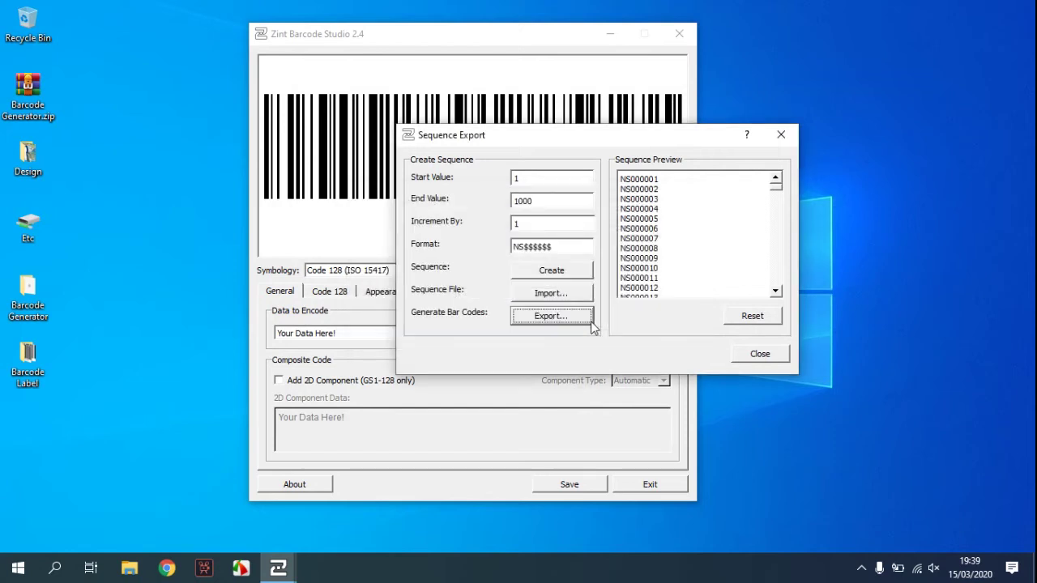
click(761, 355)
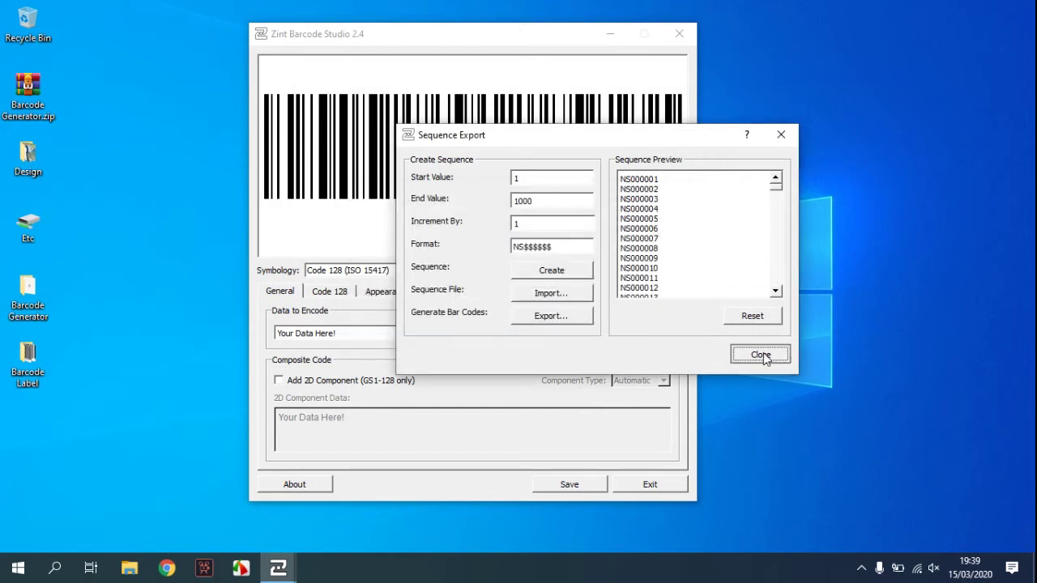
click(639, 483)
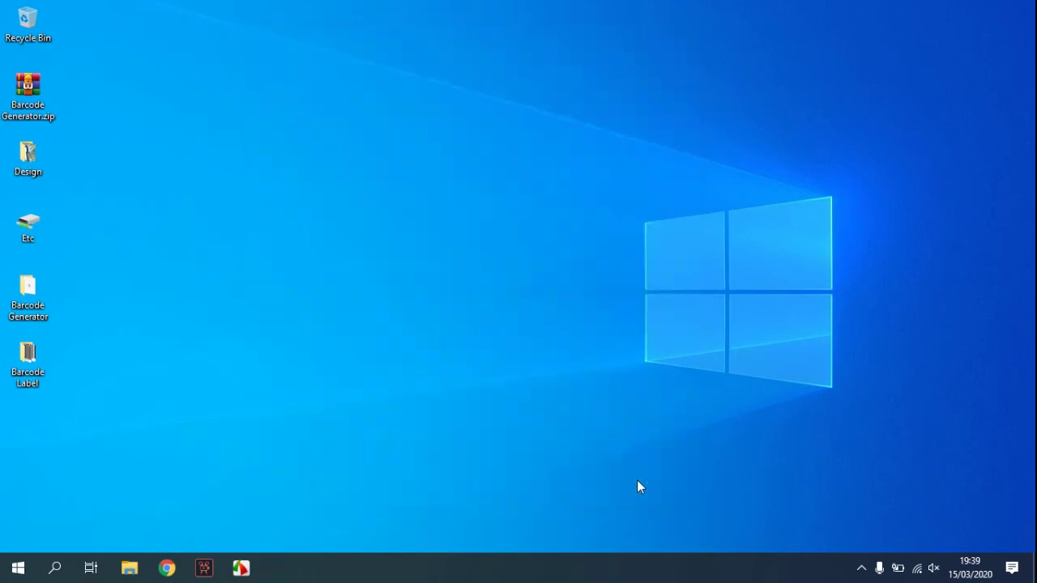
Open the Barcode Label folder on the desktop to view the exported images, and launch Microsoft Word.
double_click(20, 375)
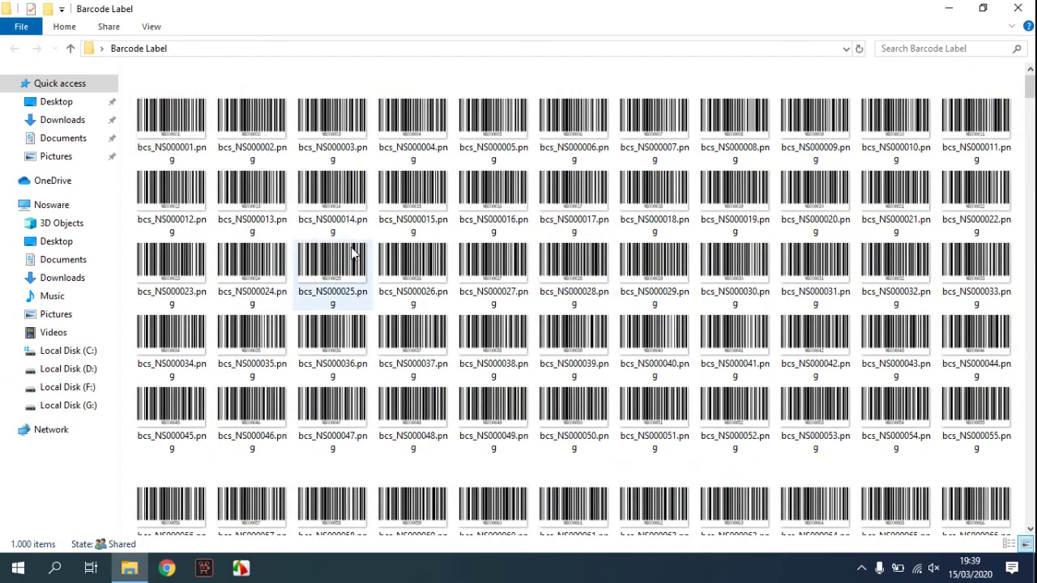
click(18, 567)
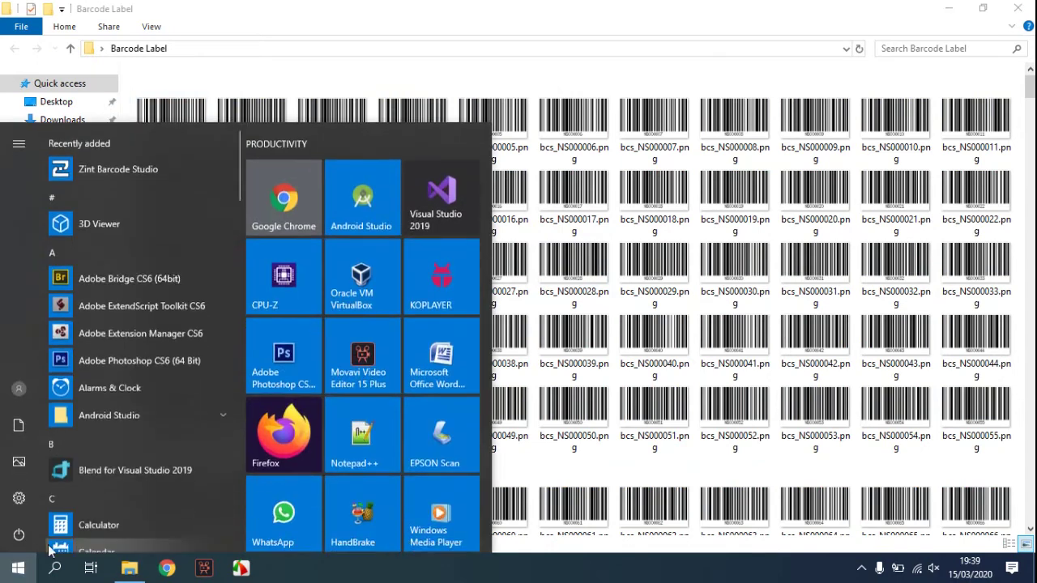
click(430, 366)
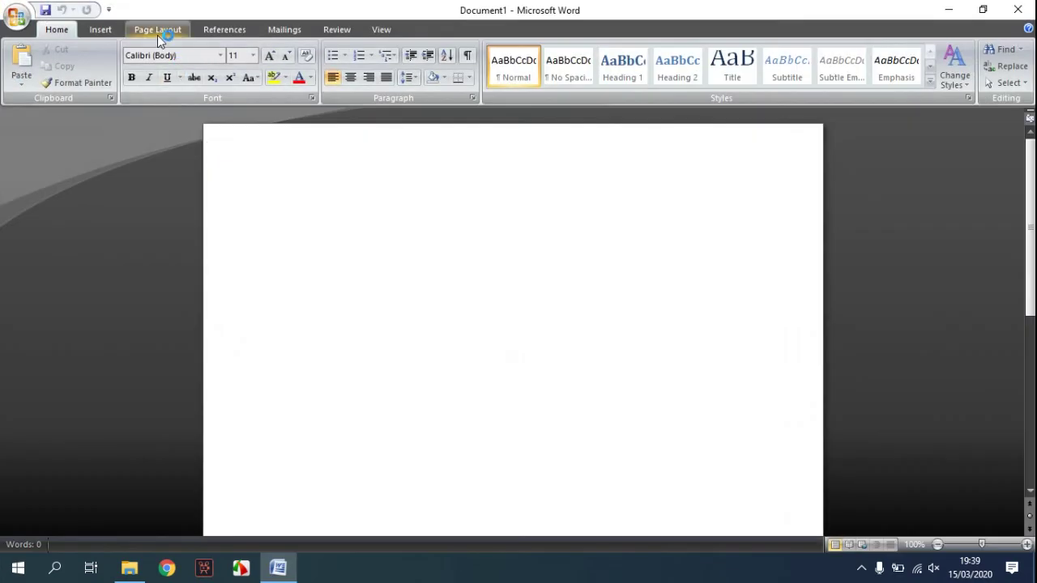
Set the blank document's paper size to A4 and its page orientation to landscape.
click(157, 32)
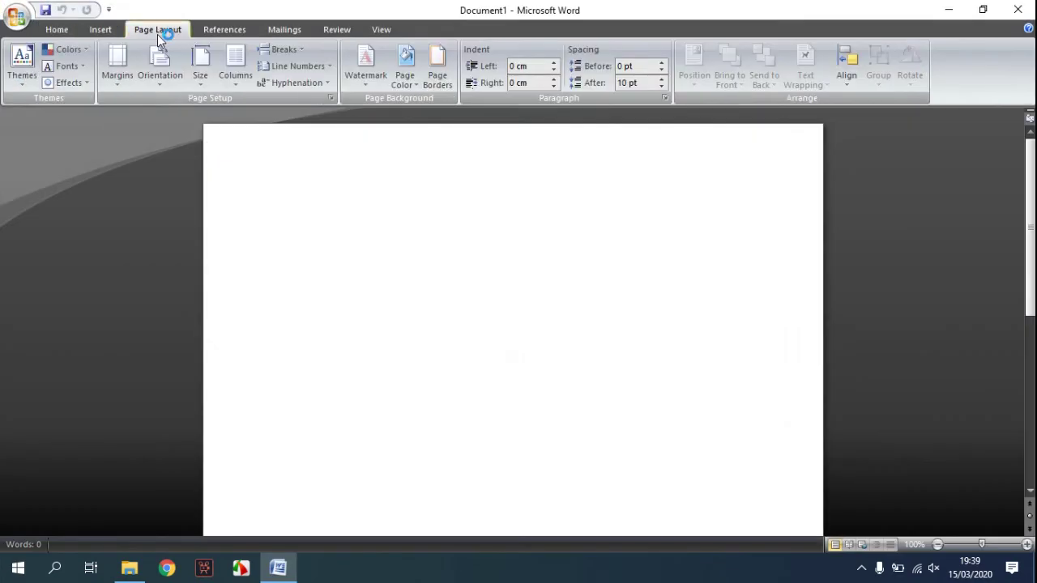
click(209, 81)
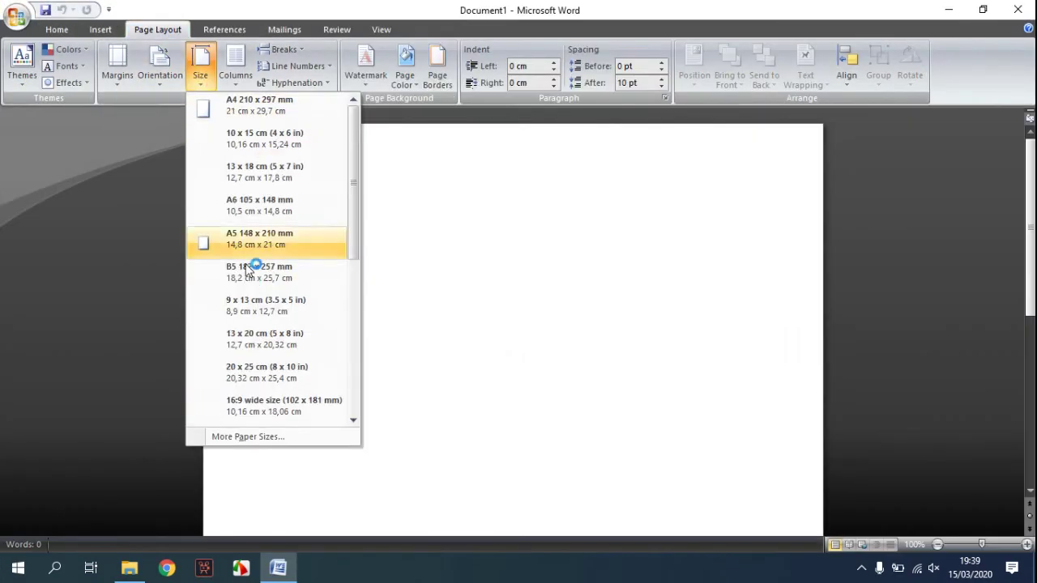
click(235, 106)
click(163, 85)
click(182, 145)
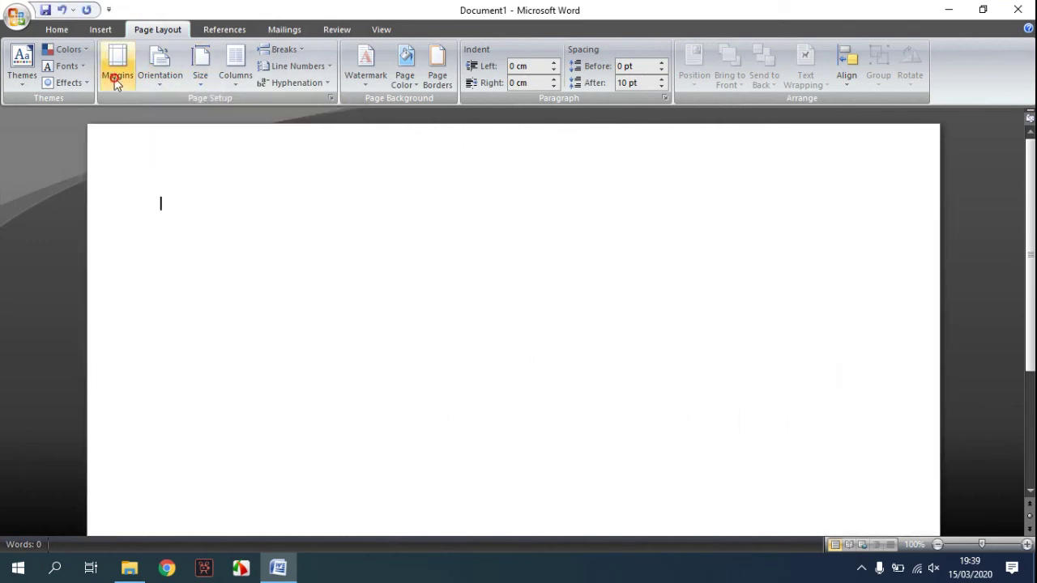
Set narrow page margins for the document, and reduce the Word window so the Barcode Label folder is accessible behind it.
click(115, 81)
click(173, 203)
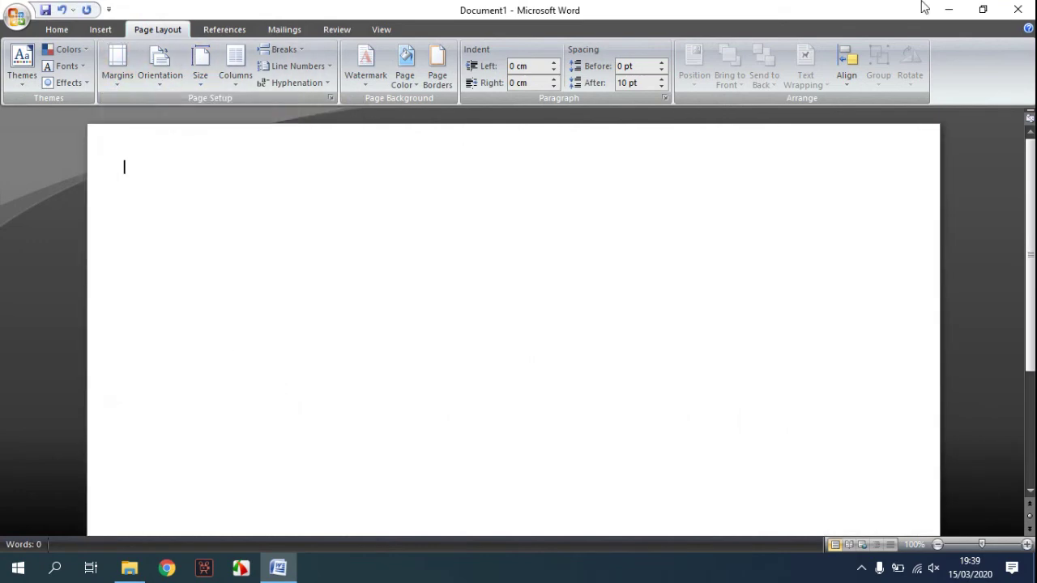
click(985, 10)
drag(576, 52, 850, 275)
Insert all the barcode images from the Barcode Label folder into the document and maximize the Word window.
click(152, 115)
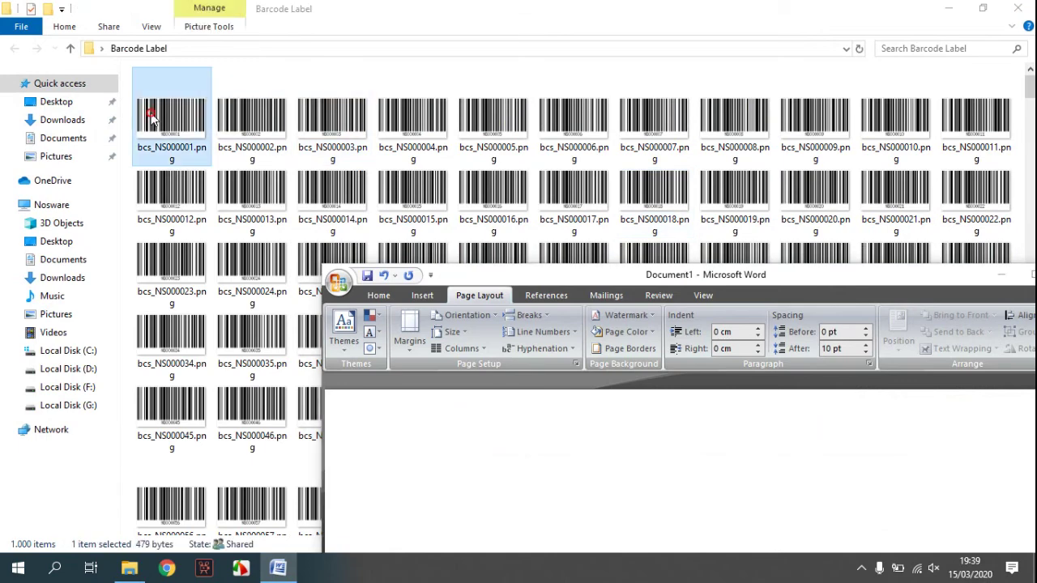
key(ctrl+a)
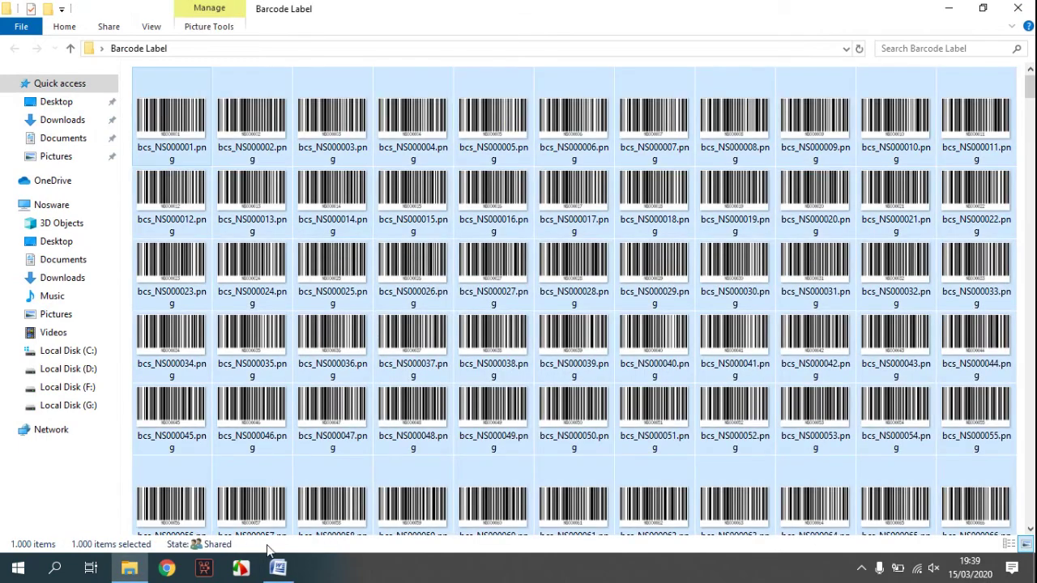
click(277, 567)
drag(170, 120, 469, 442)
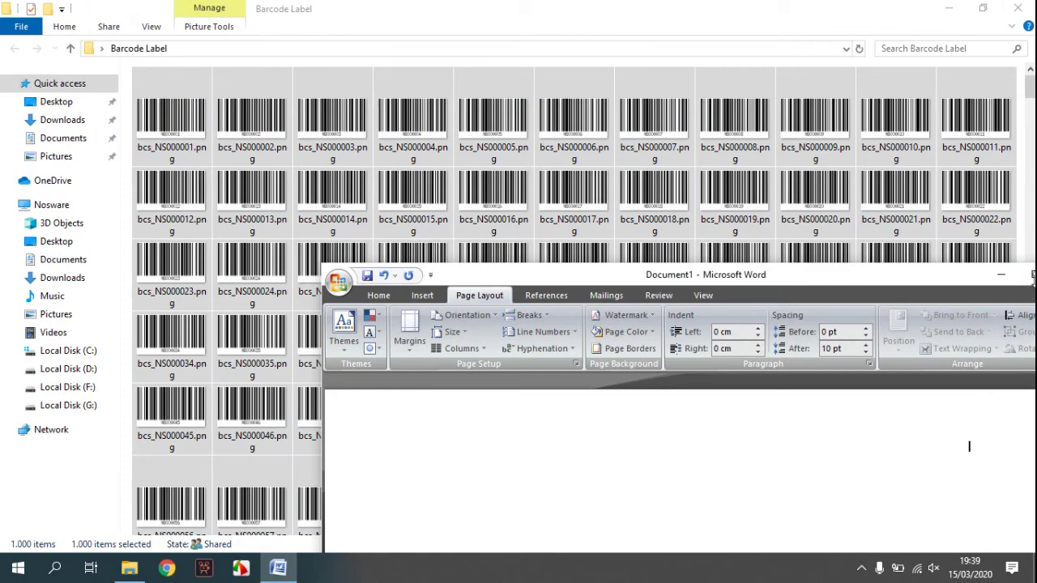
click(1025, 276)
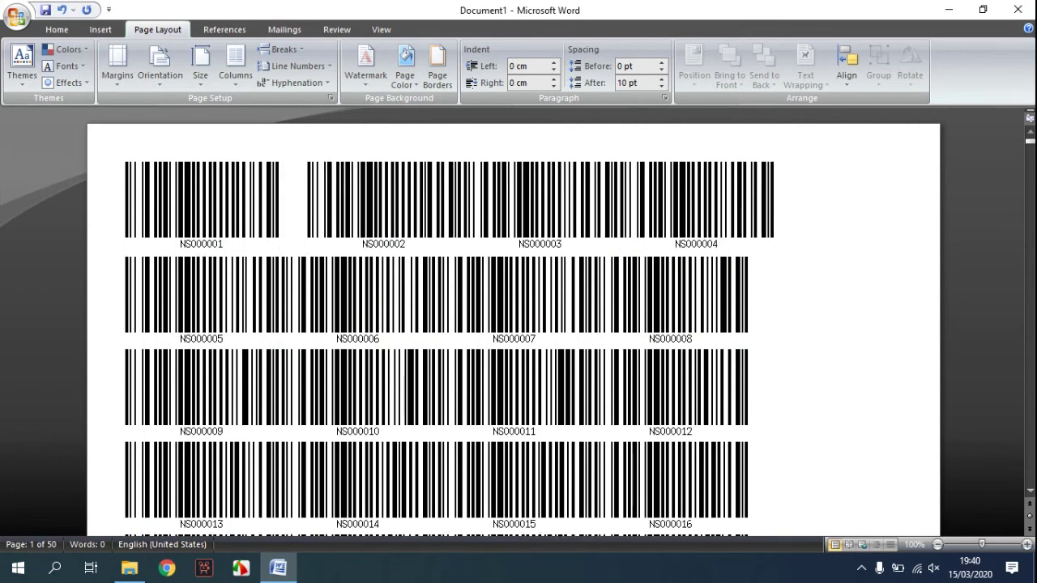
Space the barcodes in the first two rows, NS000001 to NS000008, with tabs so they align in four separate columns.
click(463, 247)
click(644, 247)
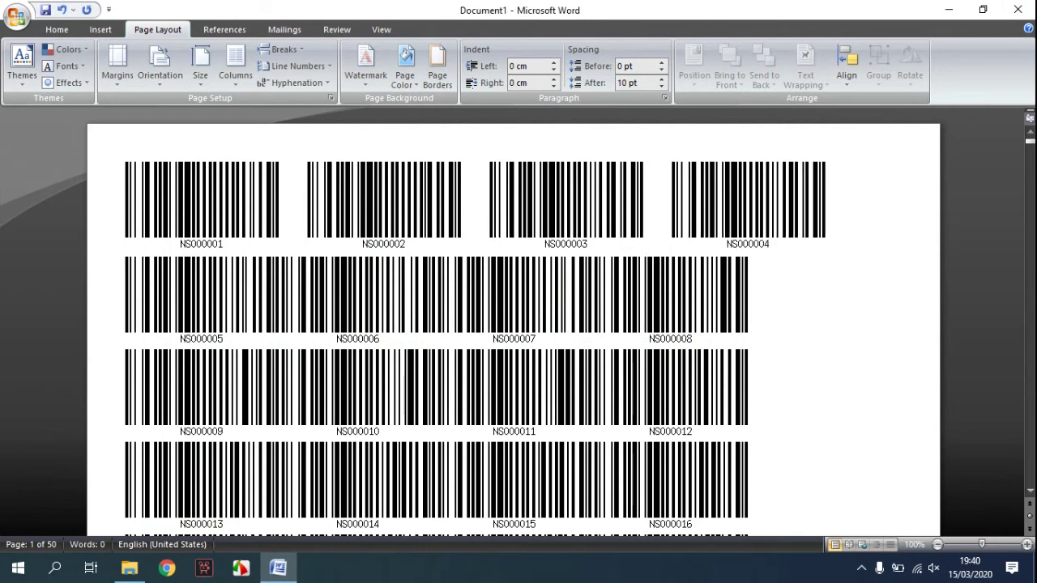
click(671, 299)
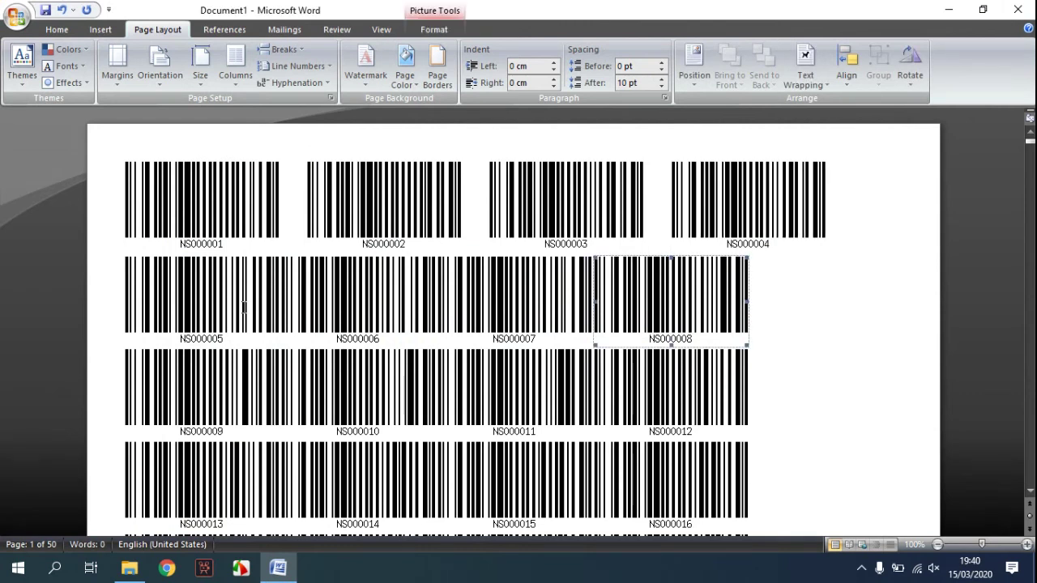
click(801, 332)
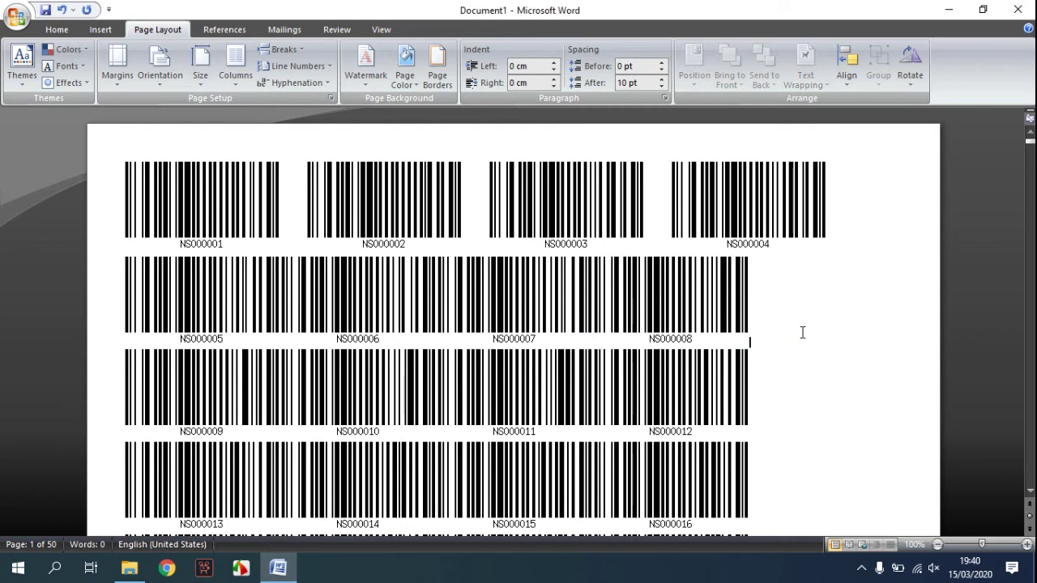
click(596, 339)
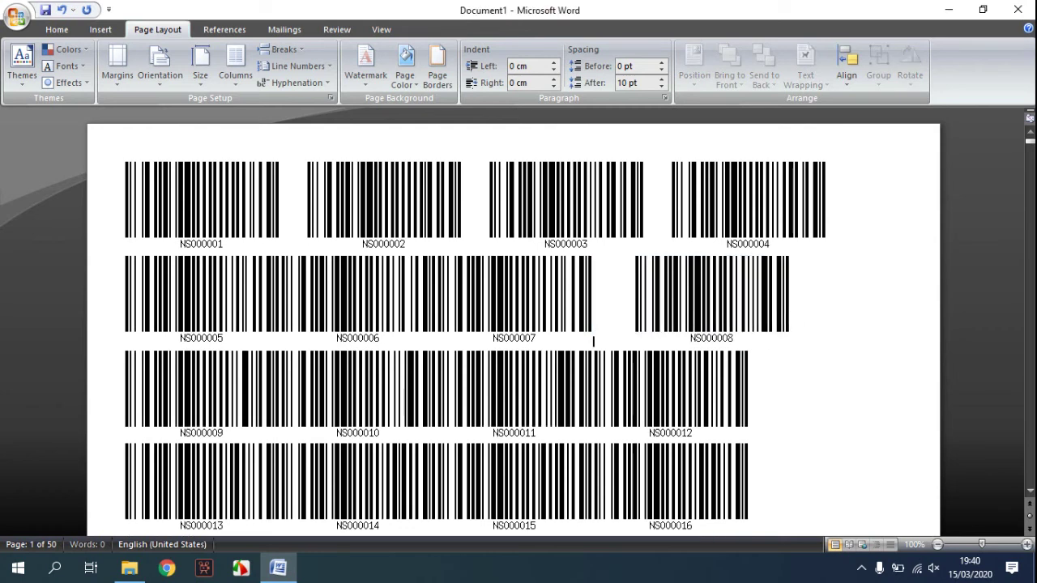
key(Tab)
key(Left)
key(Left)
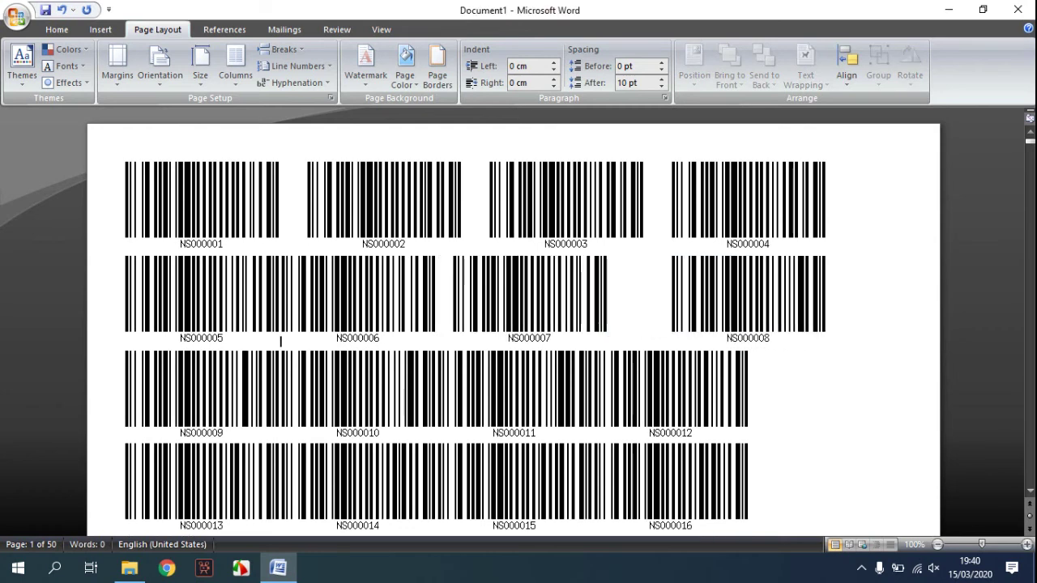
key(Tab)
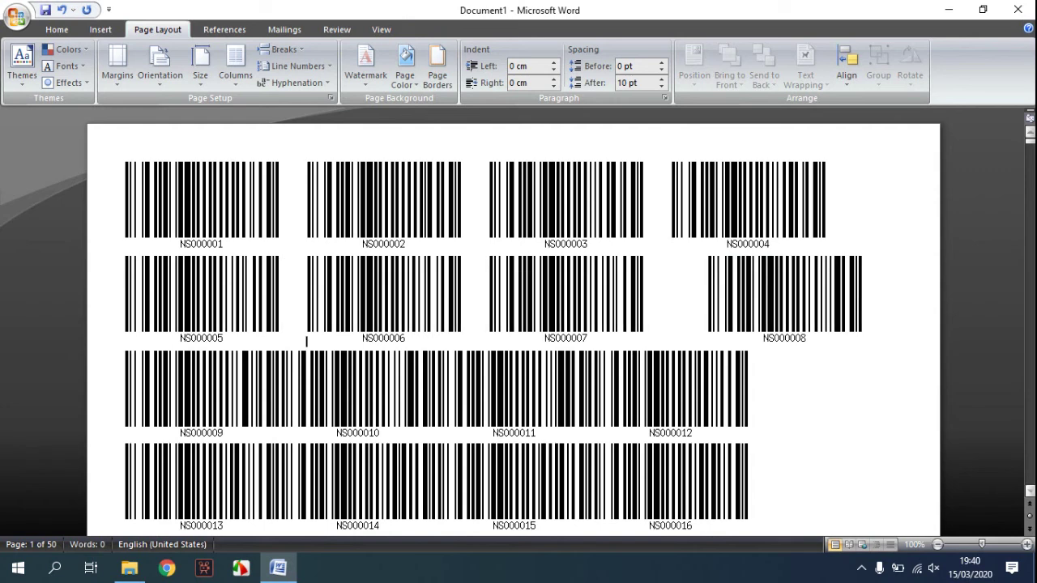
click(694, 317)
key(BackSpace)
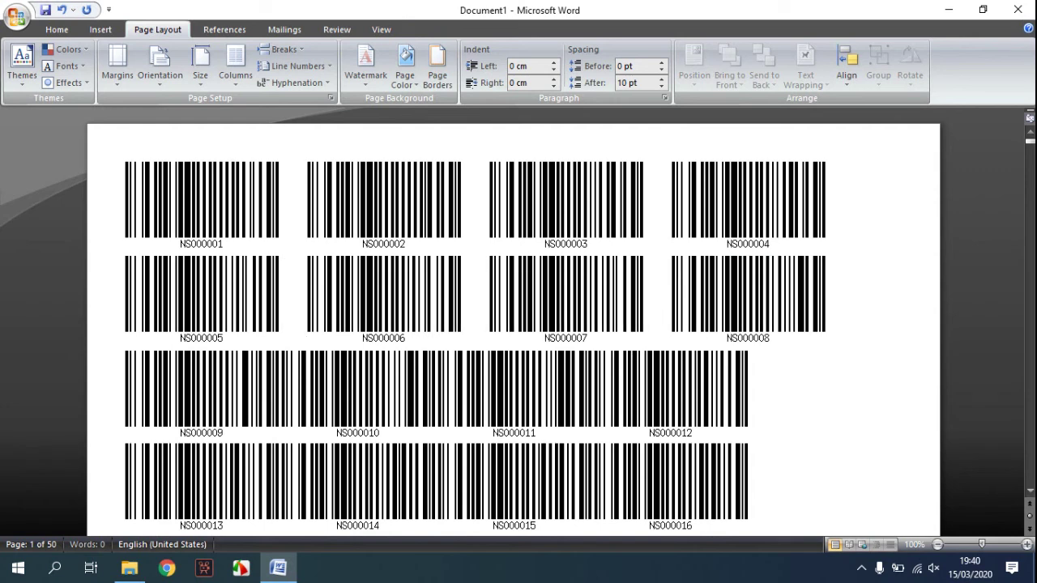
Space the third-row barcodes, NS000009 to NS000012, with tabs to line up with the columns above.
scroll(697, 303, down, 1)
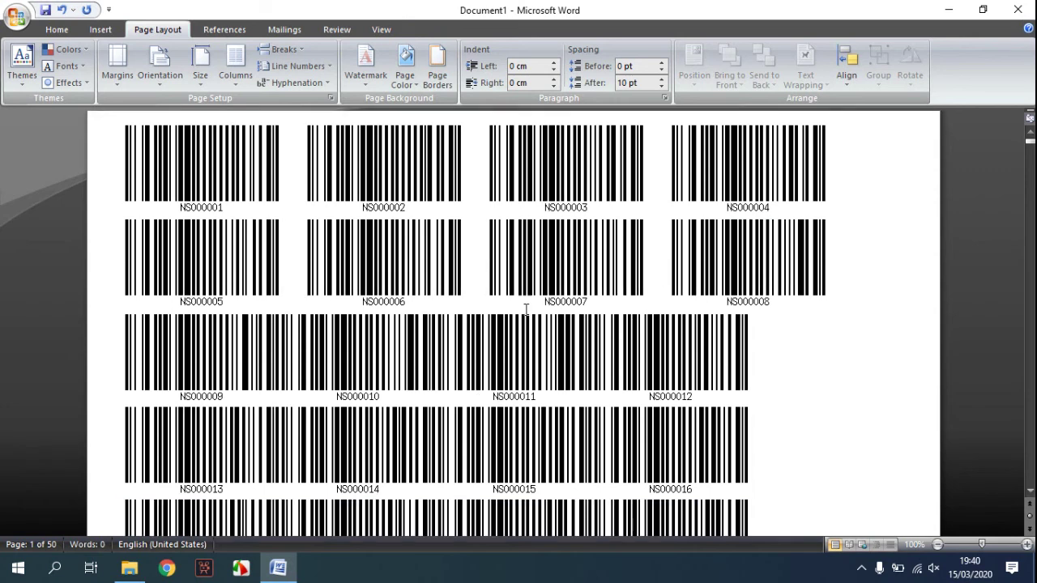
click(309, 386)
click(824, 390)
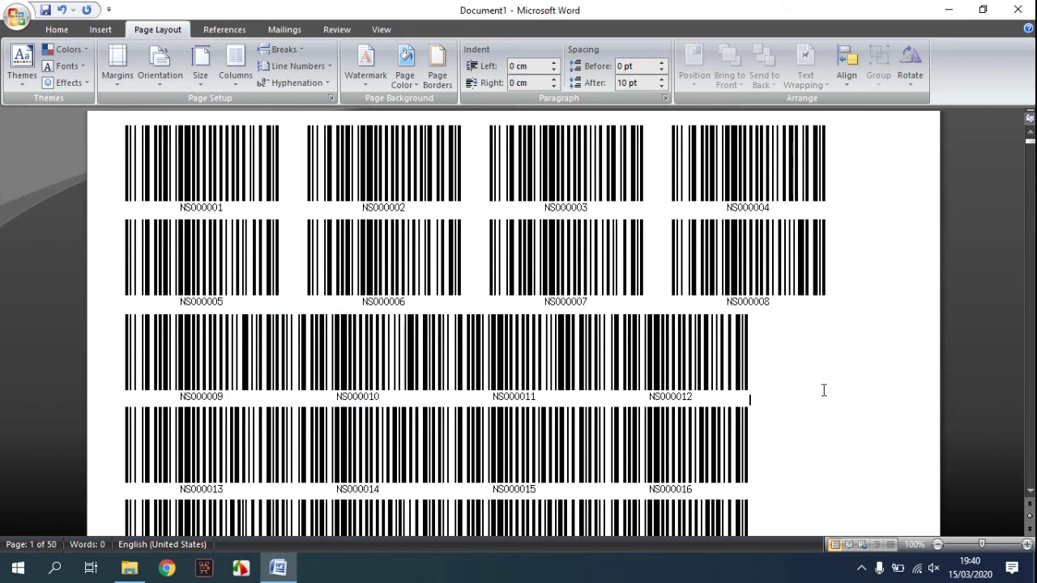
key(Left)
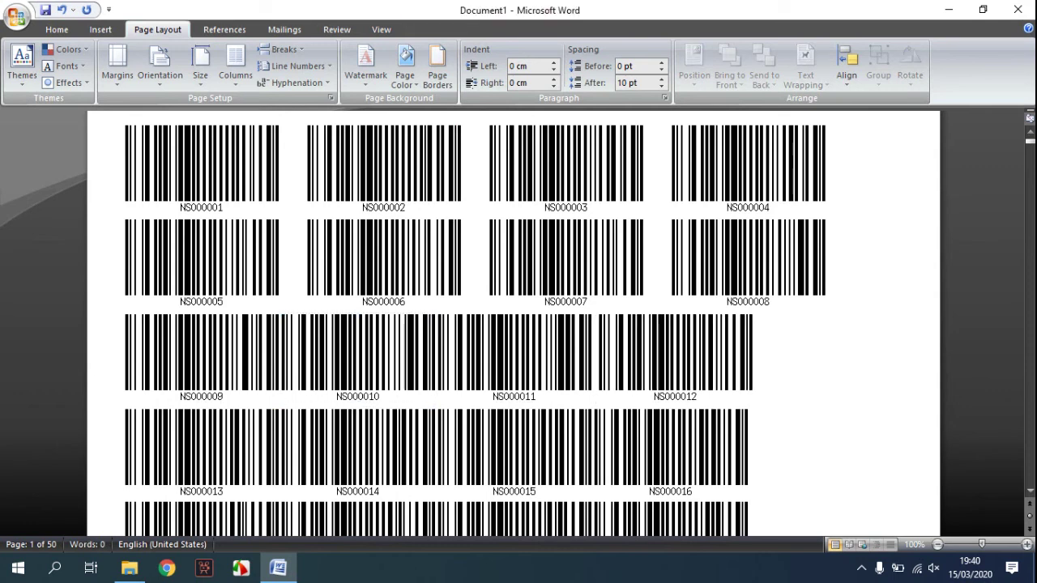
click(446, 397)
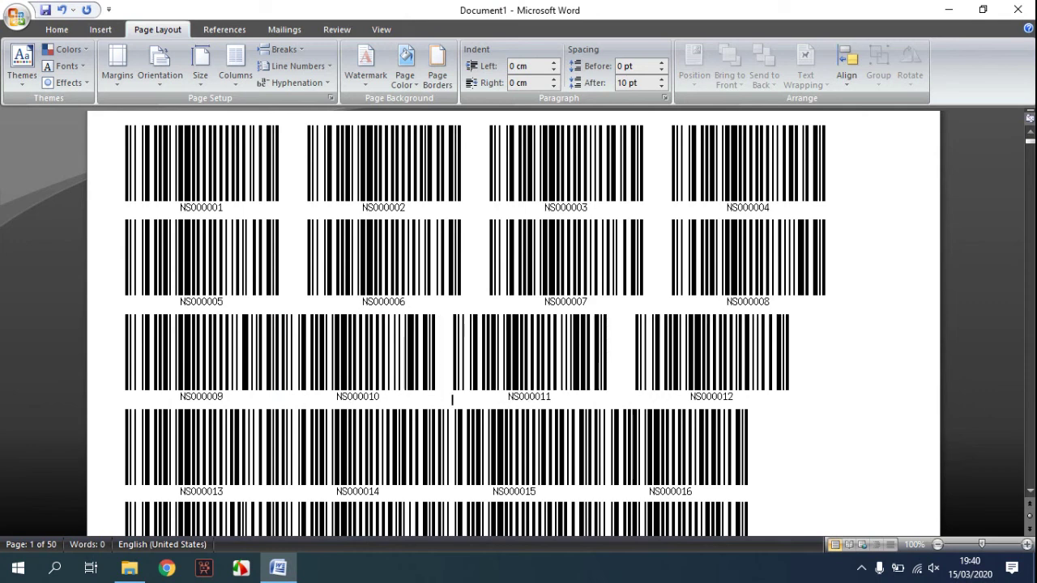
click(288, 397)
Separate the fourth-row barcodes, NS000013 to NS000016, with tabs and remove the extra gap before NS000016 to match the columns.
scroll(824, 391, down, 3)
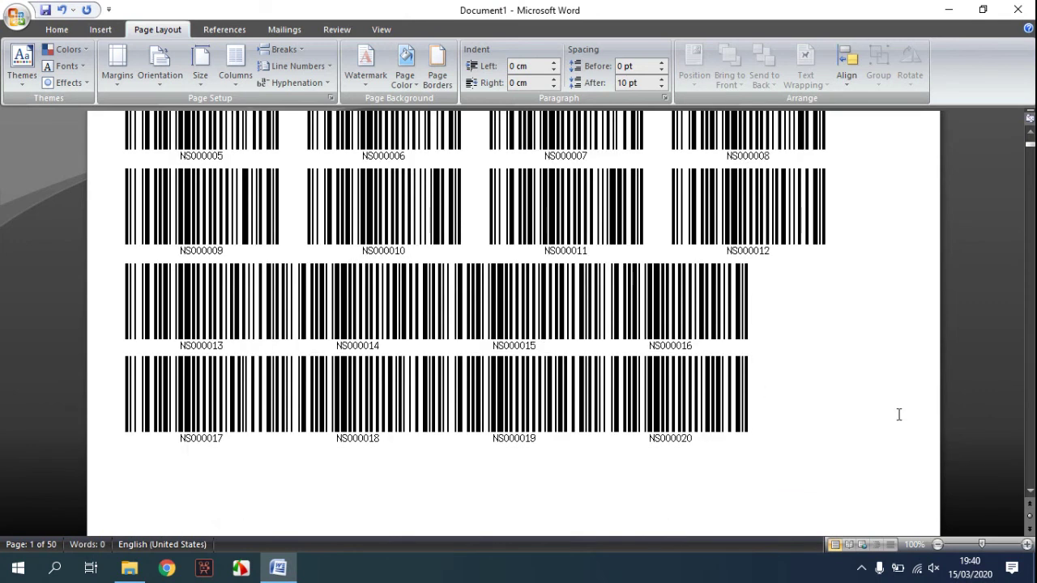
click(810, 330)
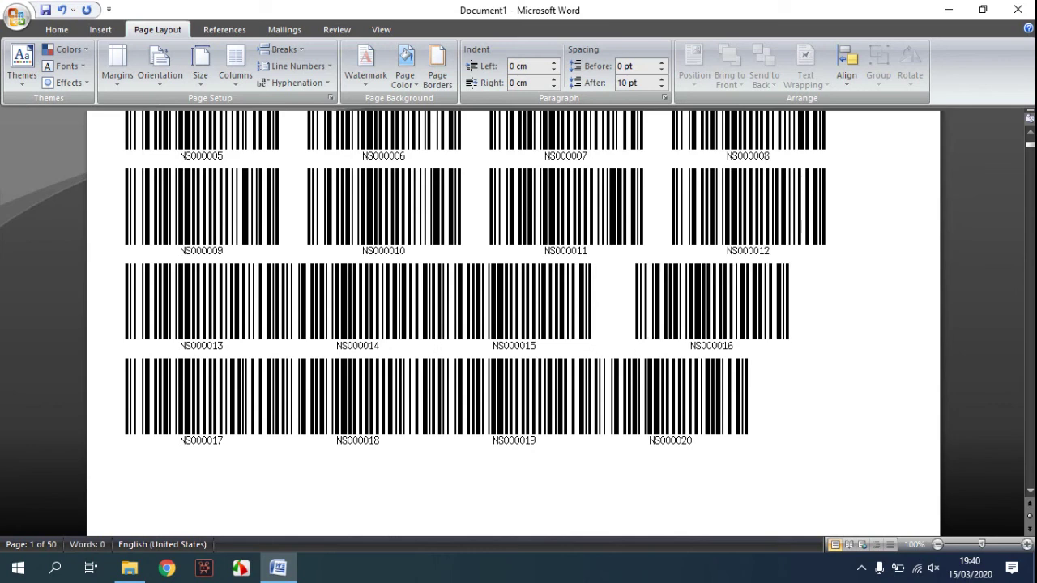
click(437, 348)
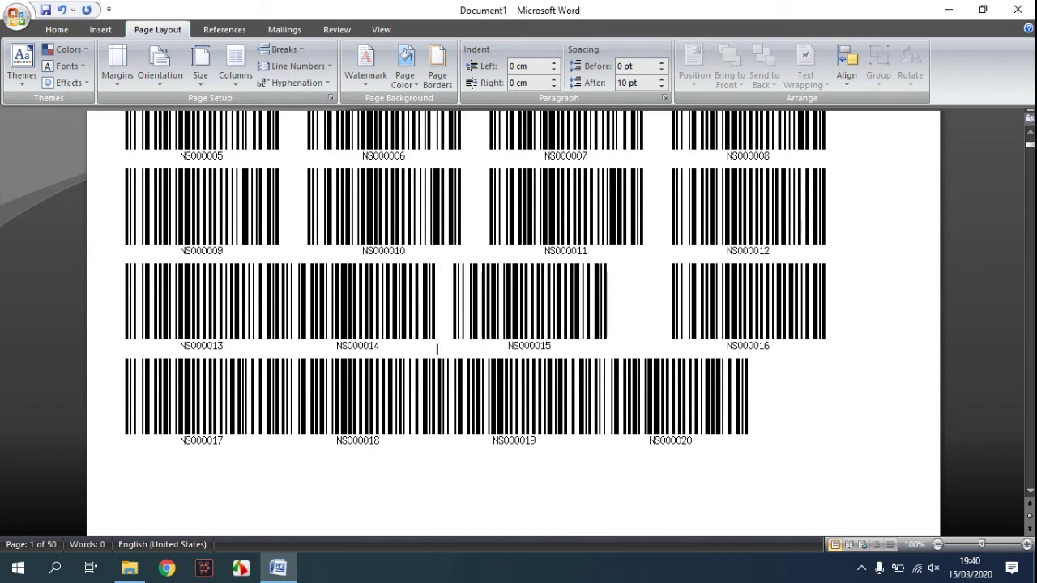
key(BackSpace)
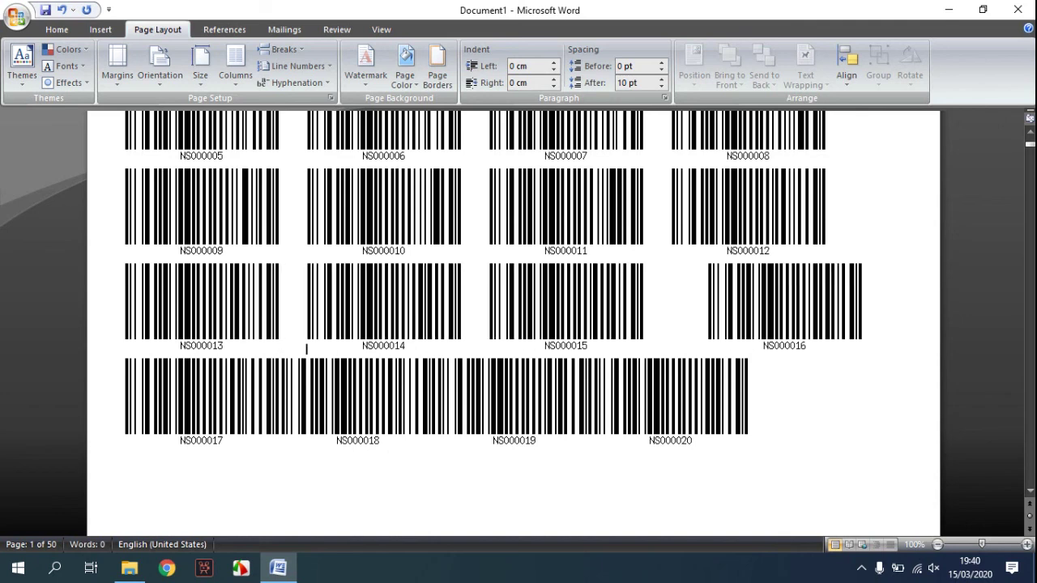
click(664, 294)
key(Delete)
Space the last row on the first page, NS000017 to NS000020, with tabs to complete the four-column layout.
click(209, 395)
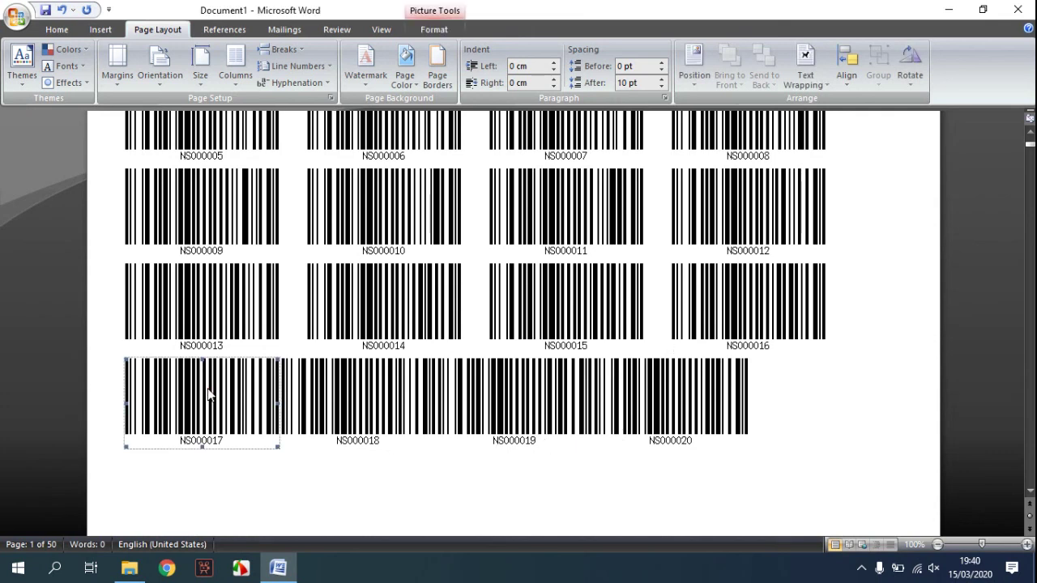
key(Right)
key(Right)
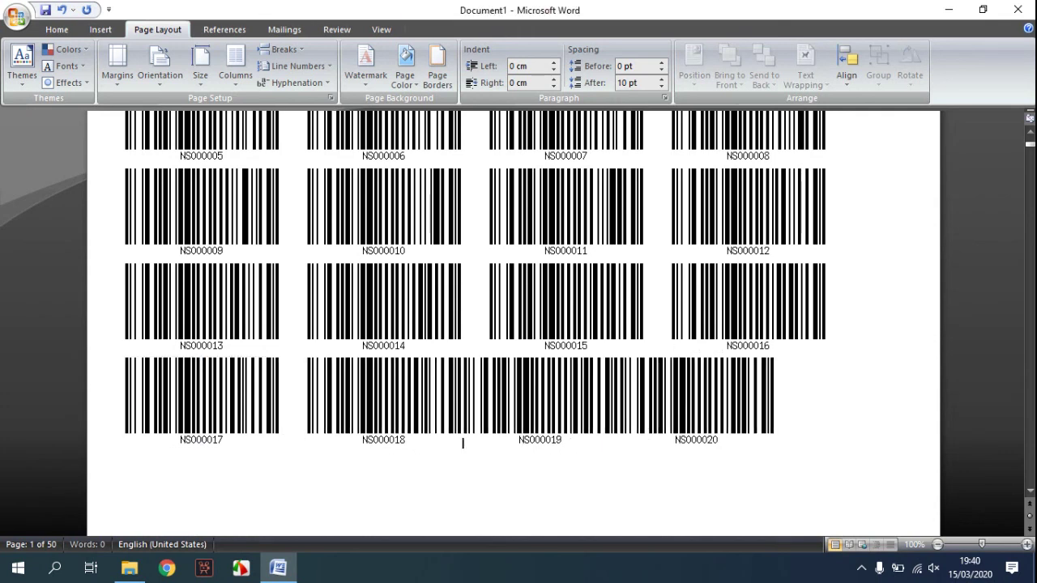
key(Right)
scroll(687, 279, up, 5)
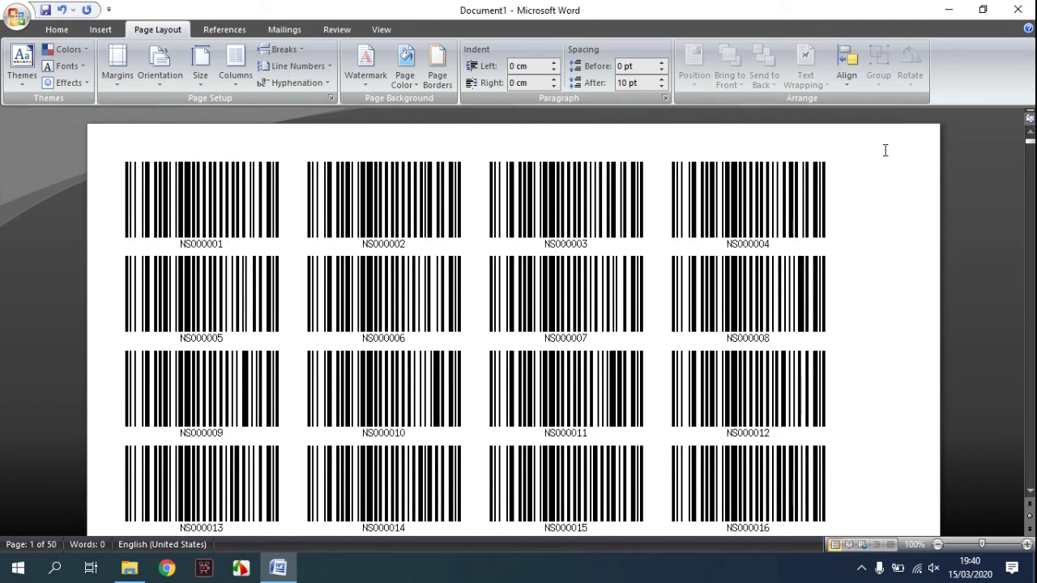
Minimize the Word document and close the Barcode Label folder window.
click(949, 12)
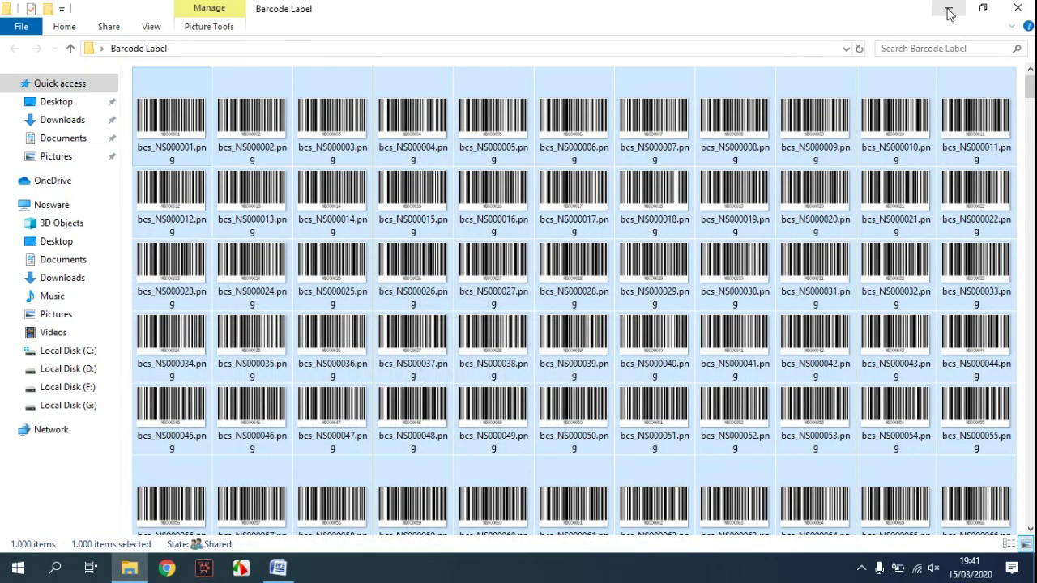
click(1021, 10)
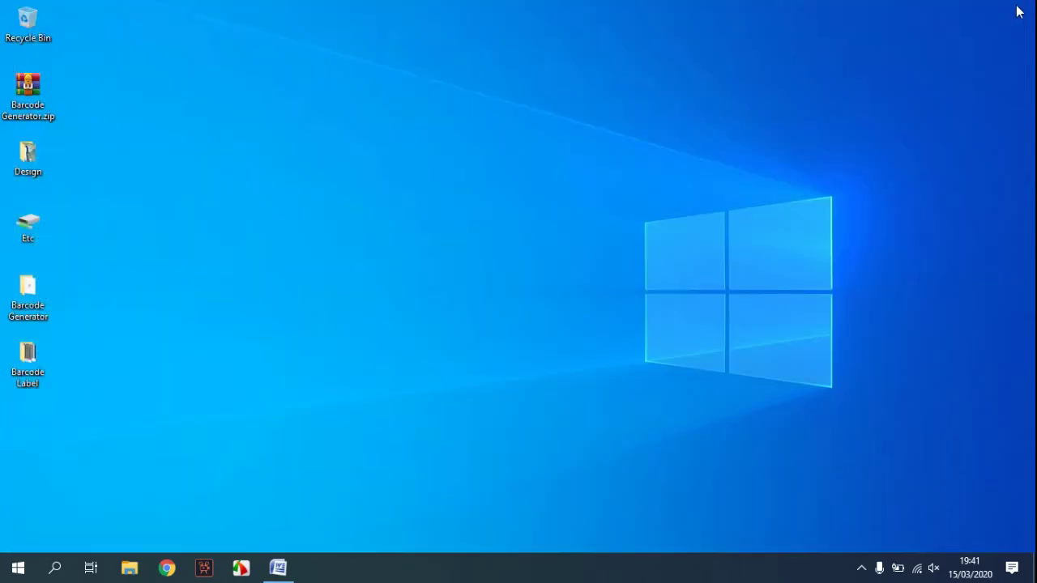